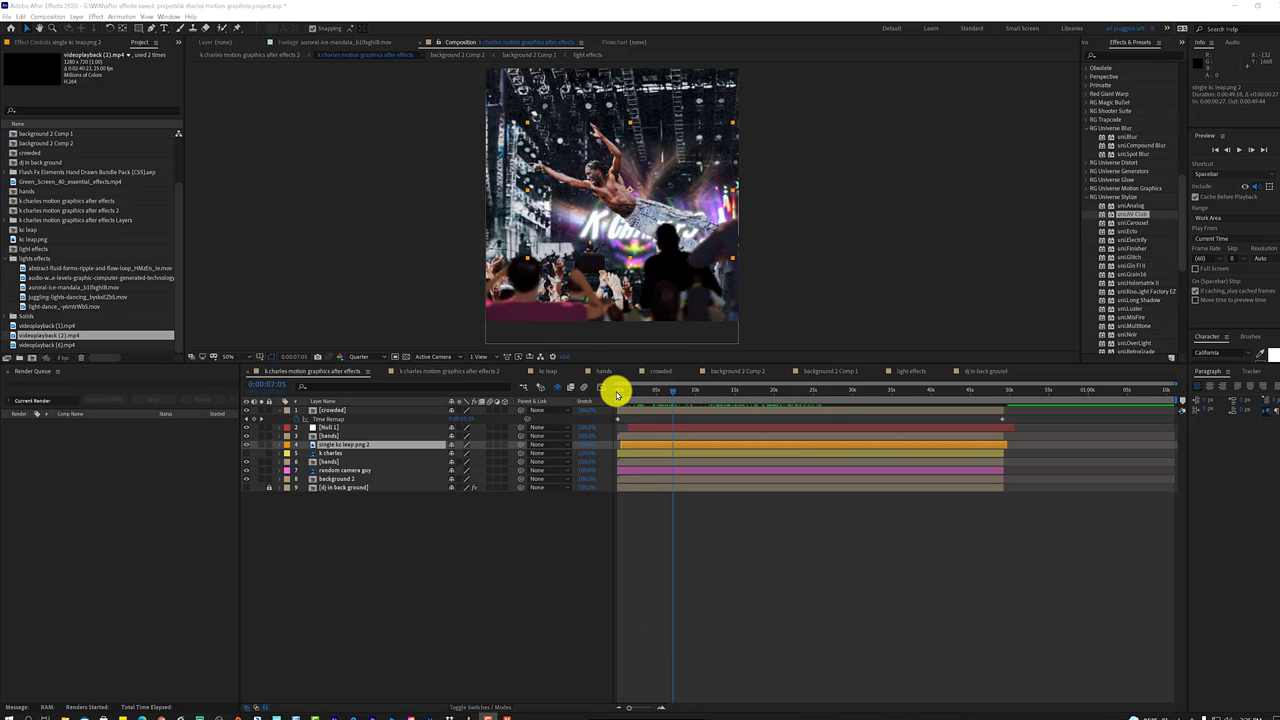
Preview the composition from the start, then park the playhead around four seconds.
{"action": "left_click", "coordinate": [616, 392]}
{"action": "key", "text": "space"}
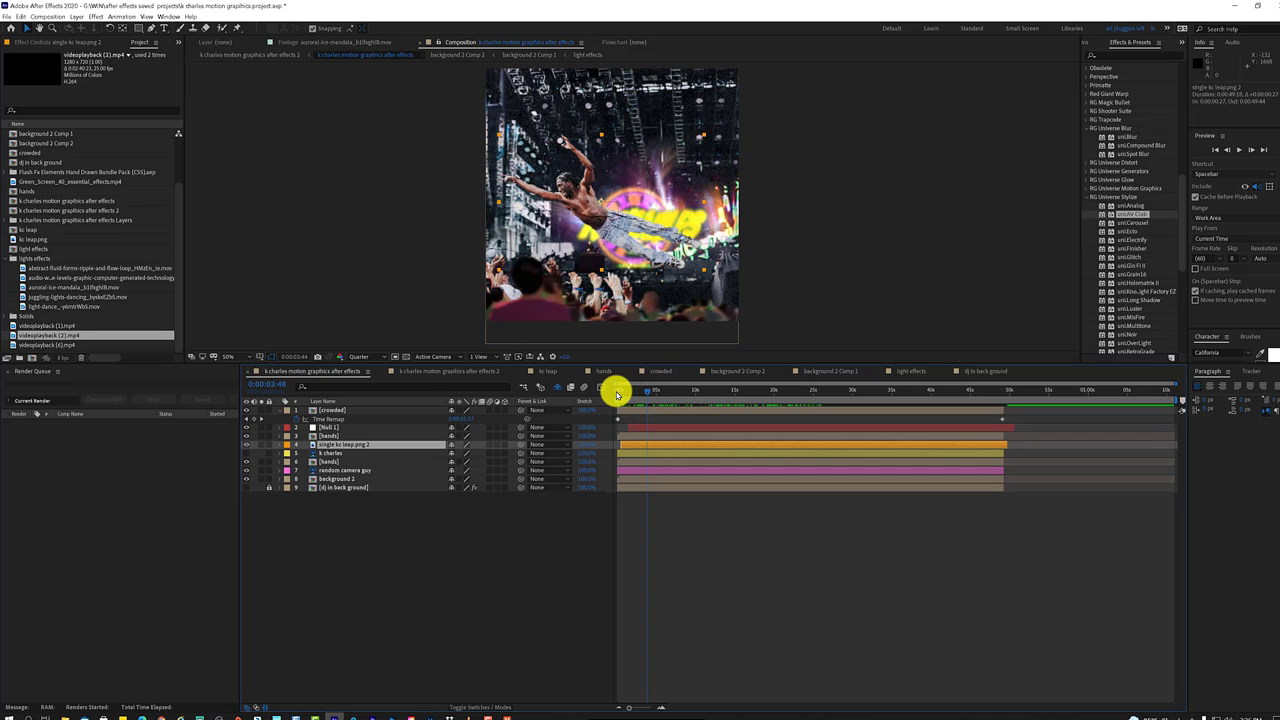
{"action": "key", "text": "space"}
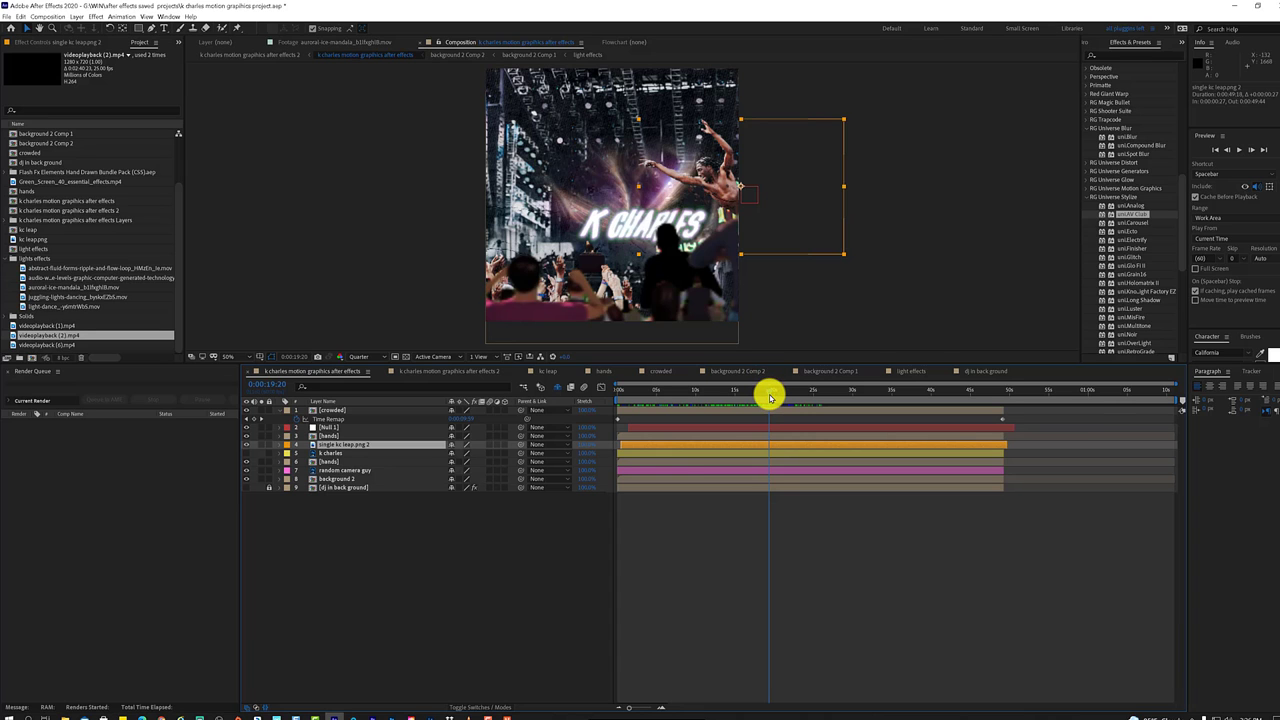
{"action": "key", "text": "space"}
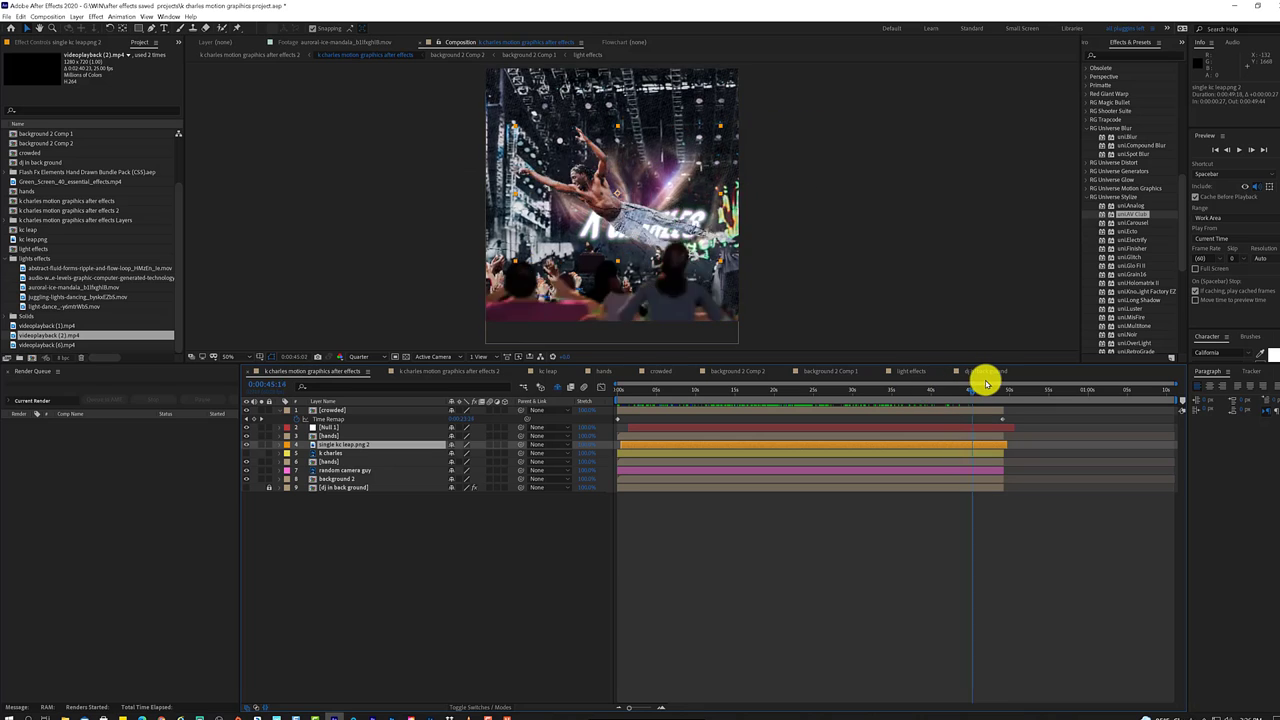
{"action": "mouse_move", "coordinate": [988, 383]}
{"action": "left_mouse_down"}
{"action": "mouse_move", "coordinate": [632, 389]}
{"action": "mouse_move", "coordinate": [654, 386]}
{"action": "left_mouse_up"}
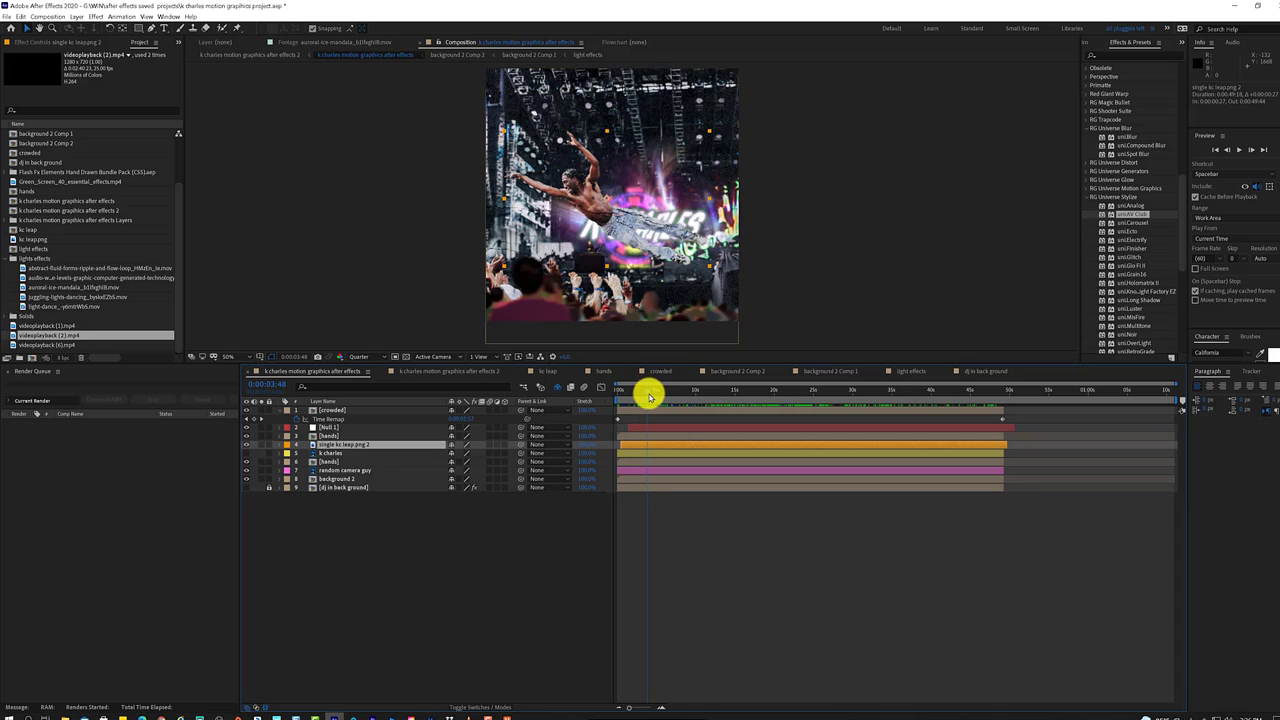
{"action": "left_click_drag", "start_coordinate": [648, 398], "coordinate": [655, 397]}
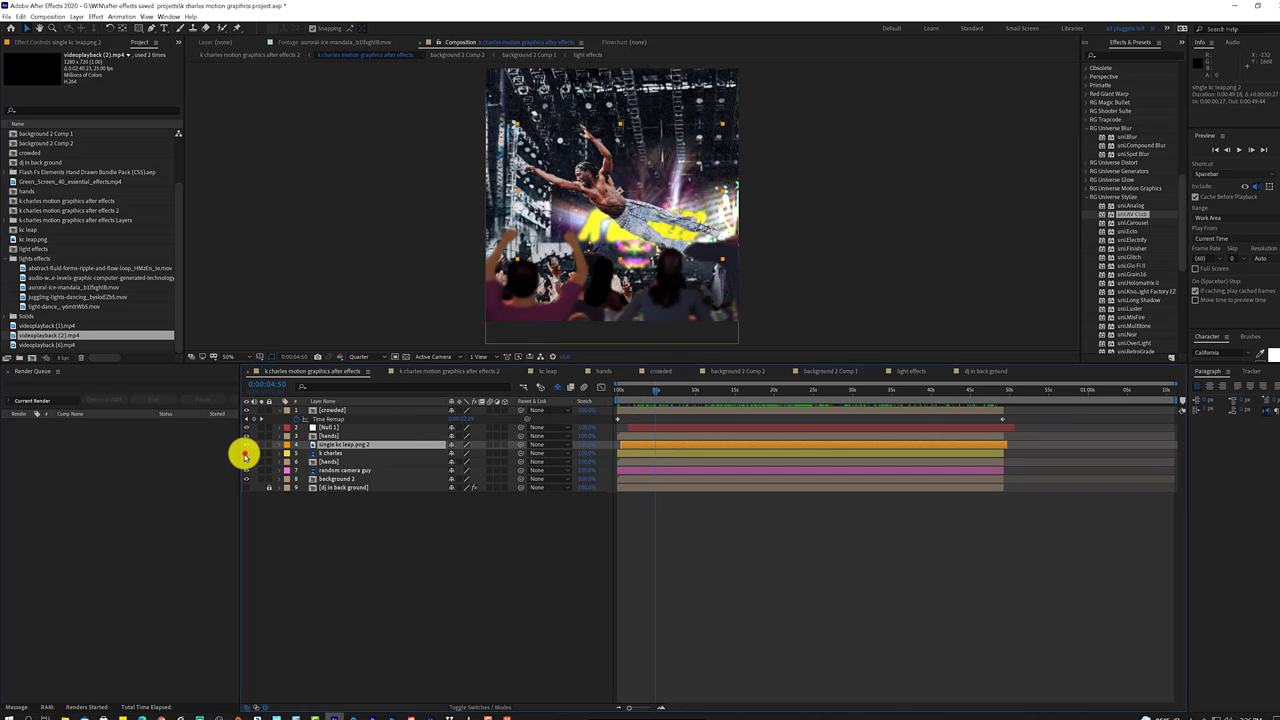
Turn on and select the k charles layer so the leaping dancers appear over the stage.
{"action": "left_click", "coordinate": [246, 453]}
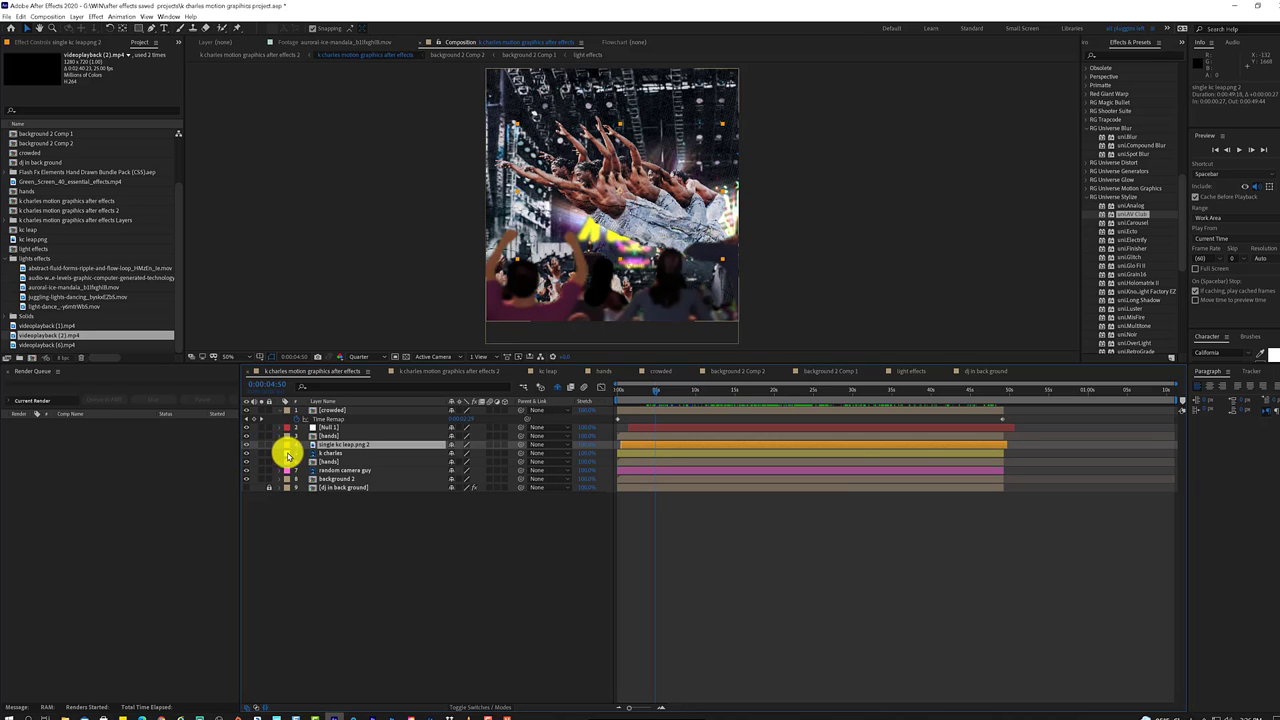
{"action": "left_click", "coordinate": [332, 455]}
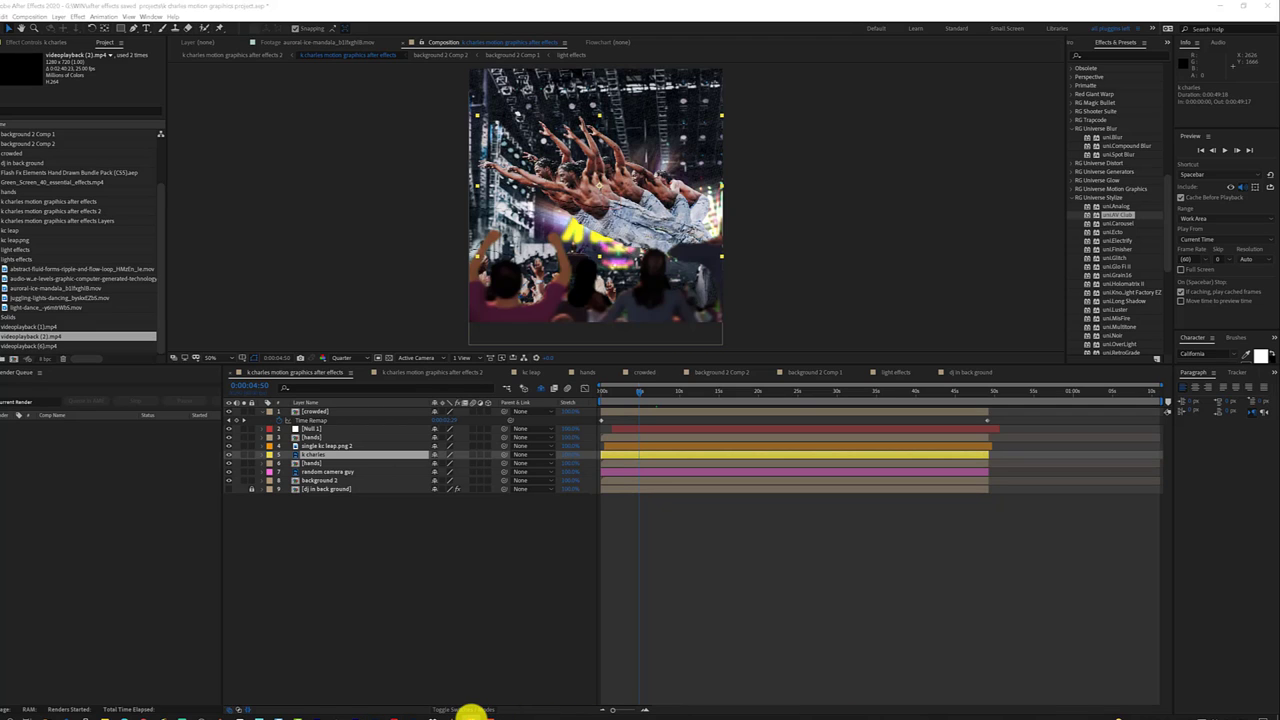
{"action": "left_click", "coordinate": [470, 712]}
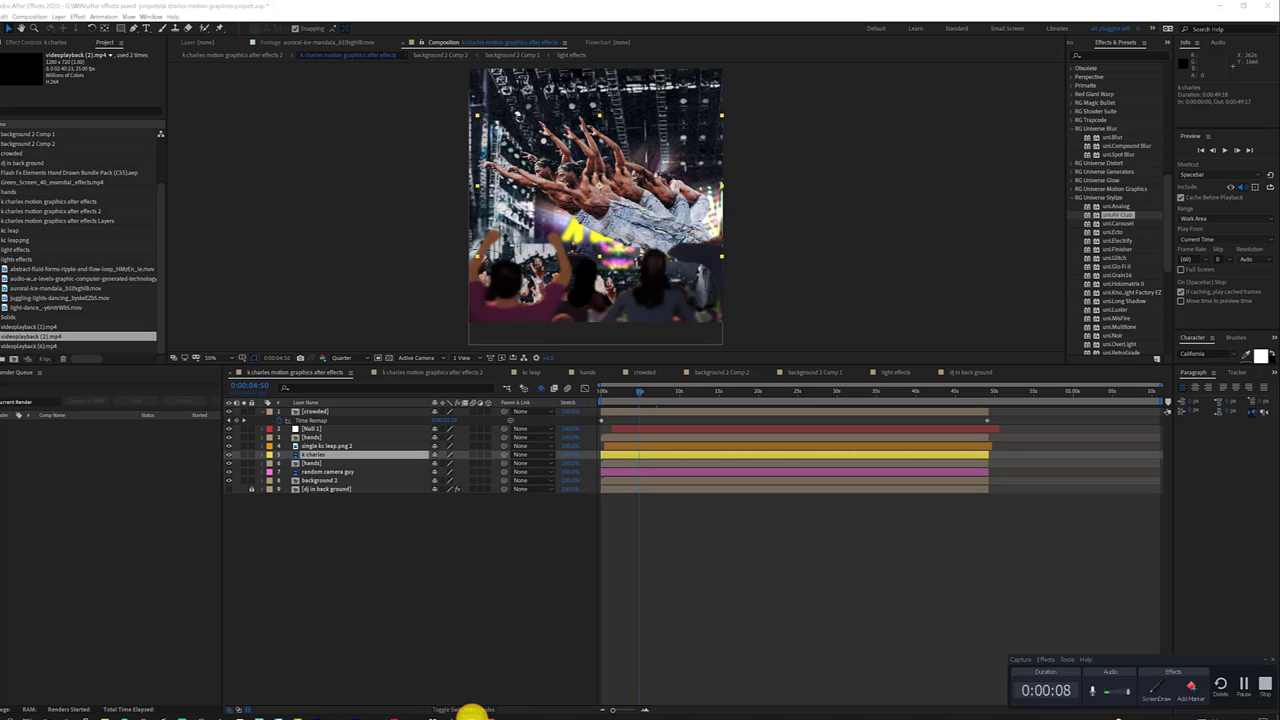
{"action": "left_click", "coordinate": [1166, 580]}
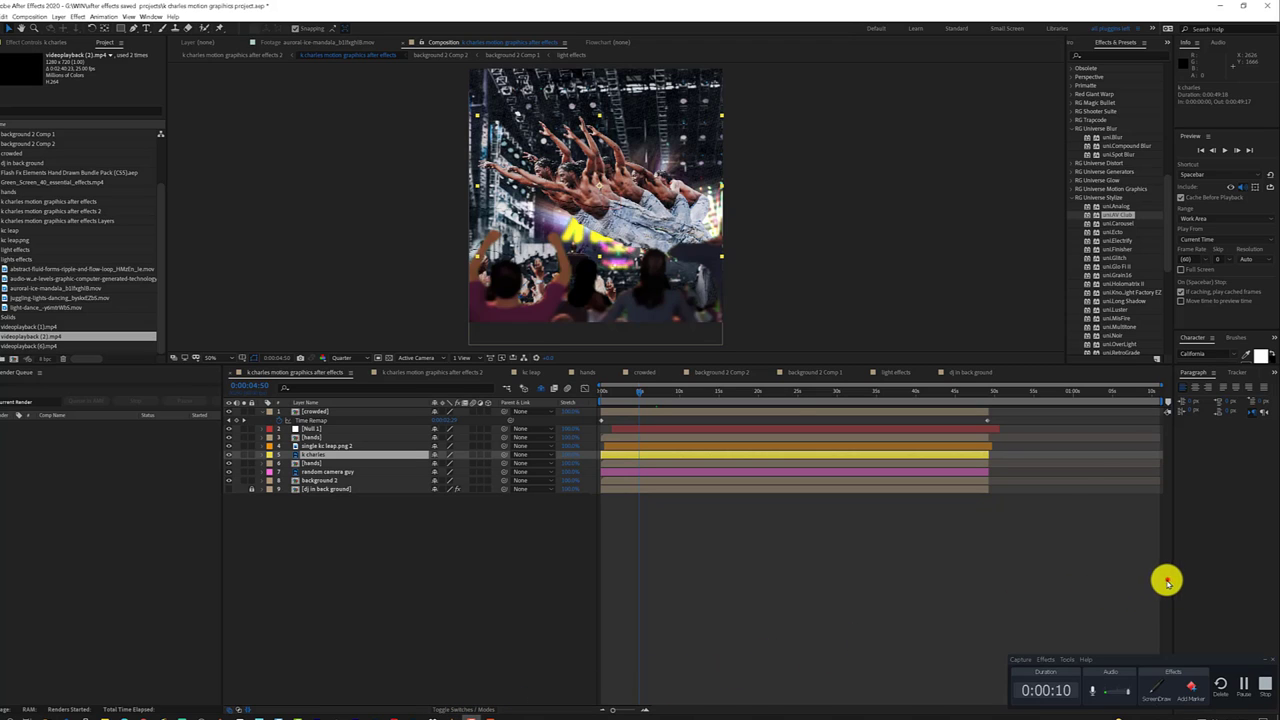
{"action": "left_click", "coordinate": [1263, 659]}
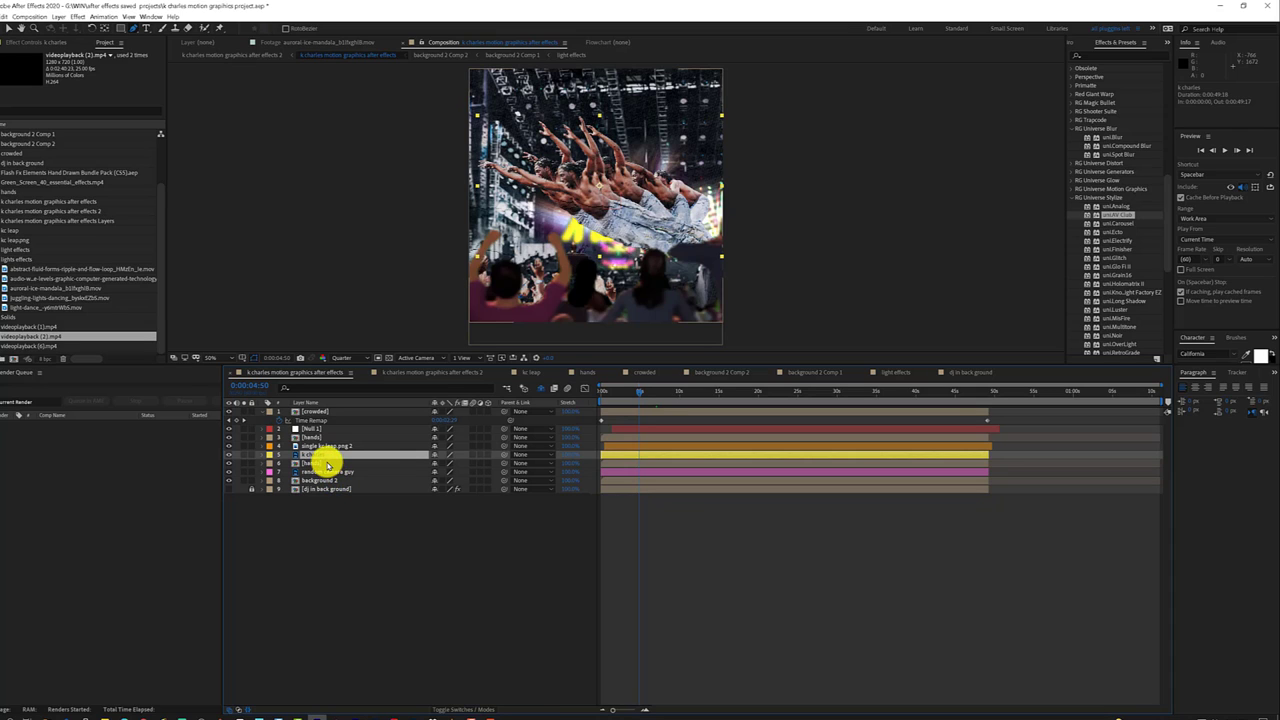
{"action": "left_click", "coordinate": [329, 463], "text": "ctrl"}
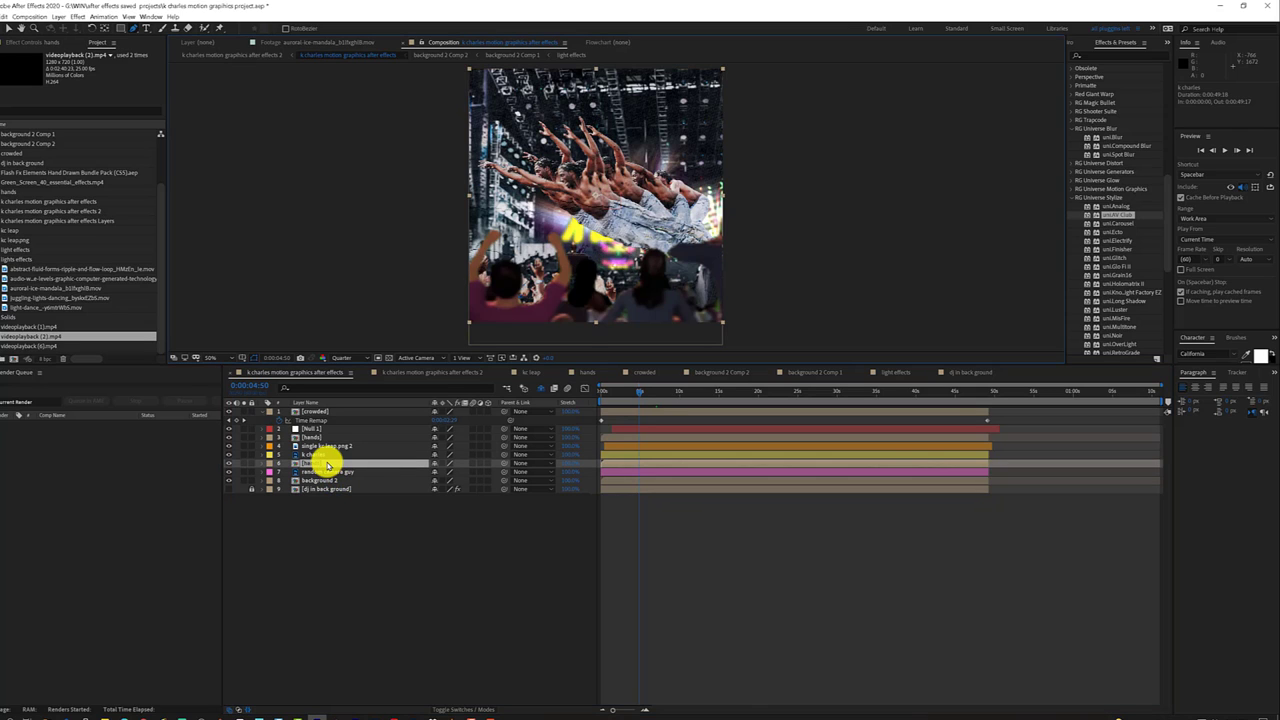
Solo k charles, draw a tall thin four-point mask at the frame's left, and show its properties.
{"action": "left_click", "coordinate": [243, 458]}
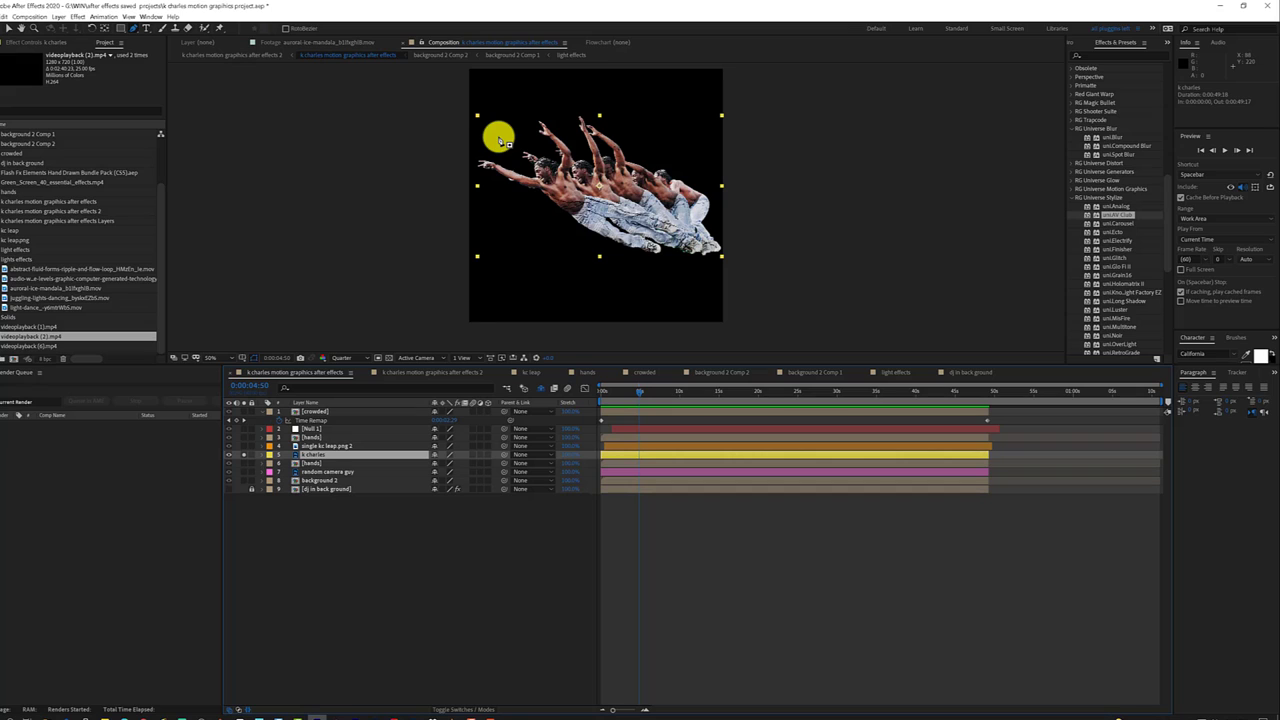
{"action": "left_click", "coordinate": [477, 86]}
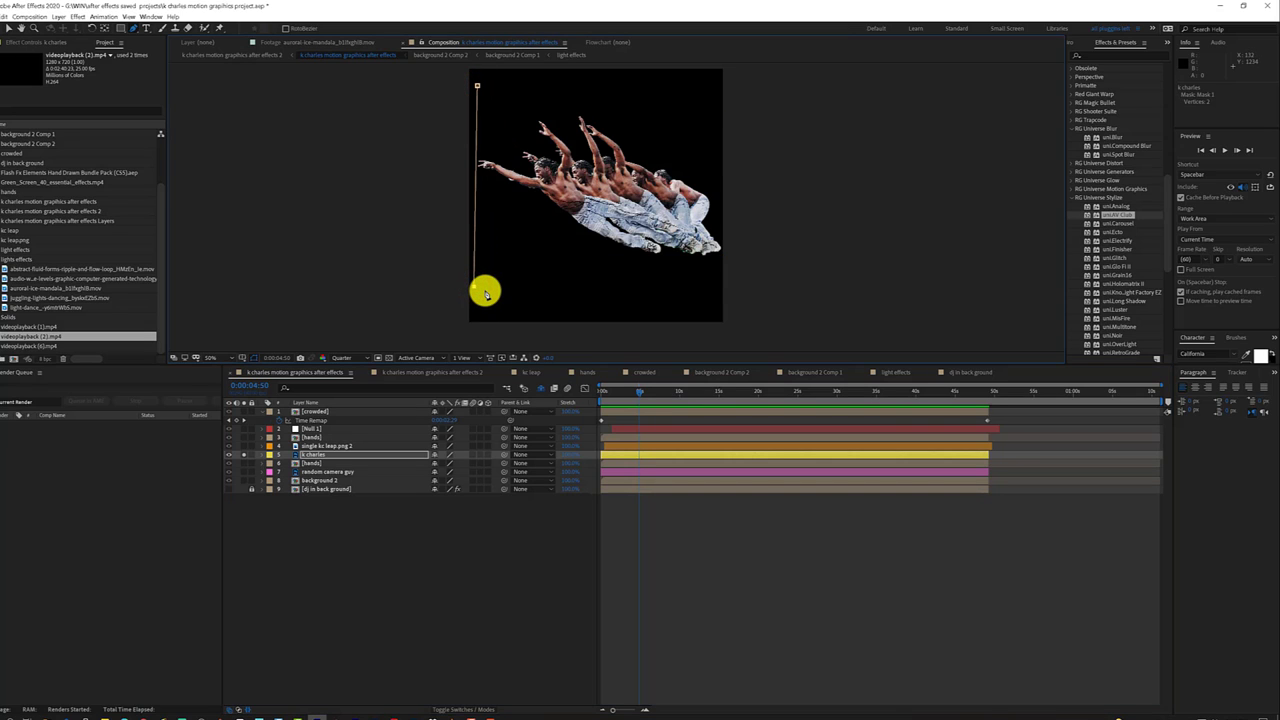
{"action": "left_click", "coordinate": [484, 291]}
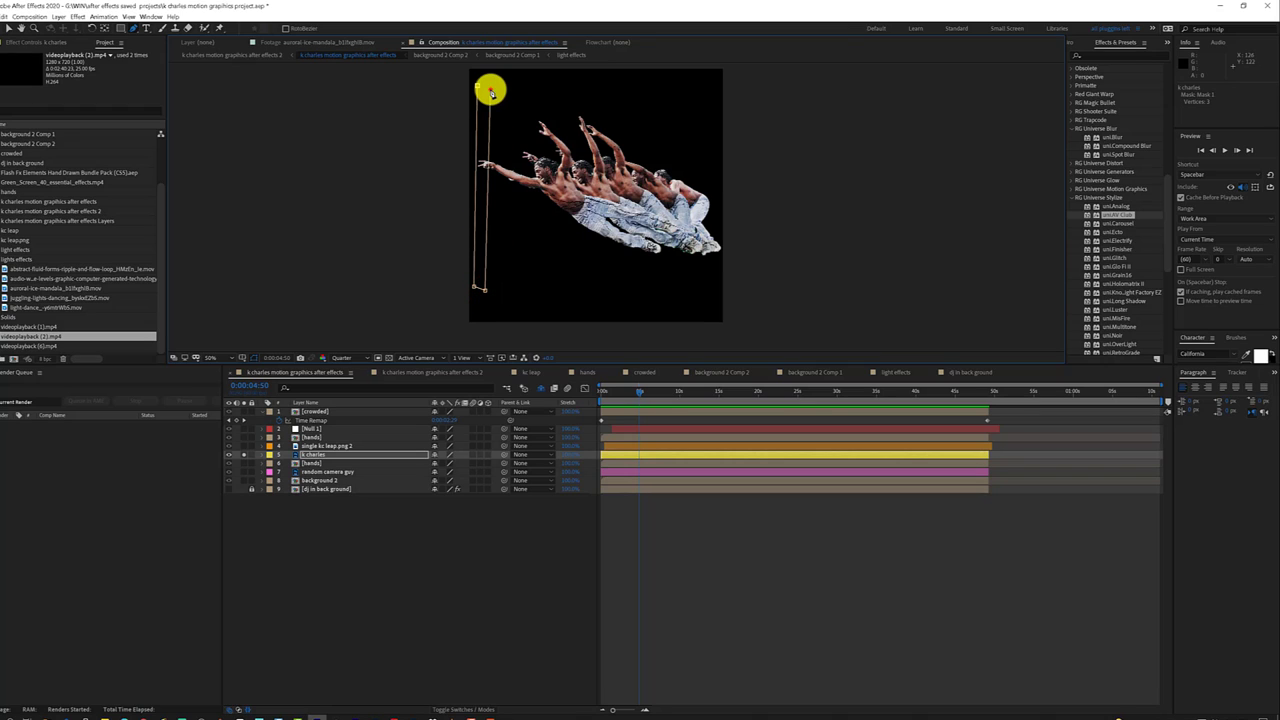
{"action": "left_click", "coordinate": [490, 92]}
{"action": "left_click", "coordinate": [477, 88]}
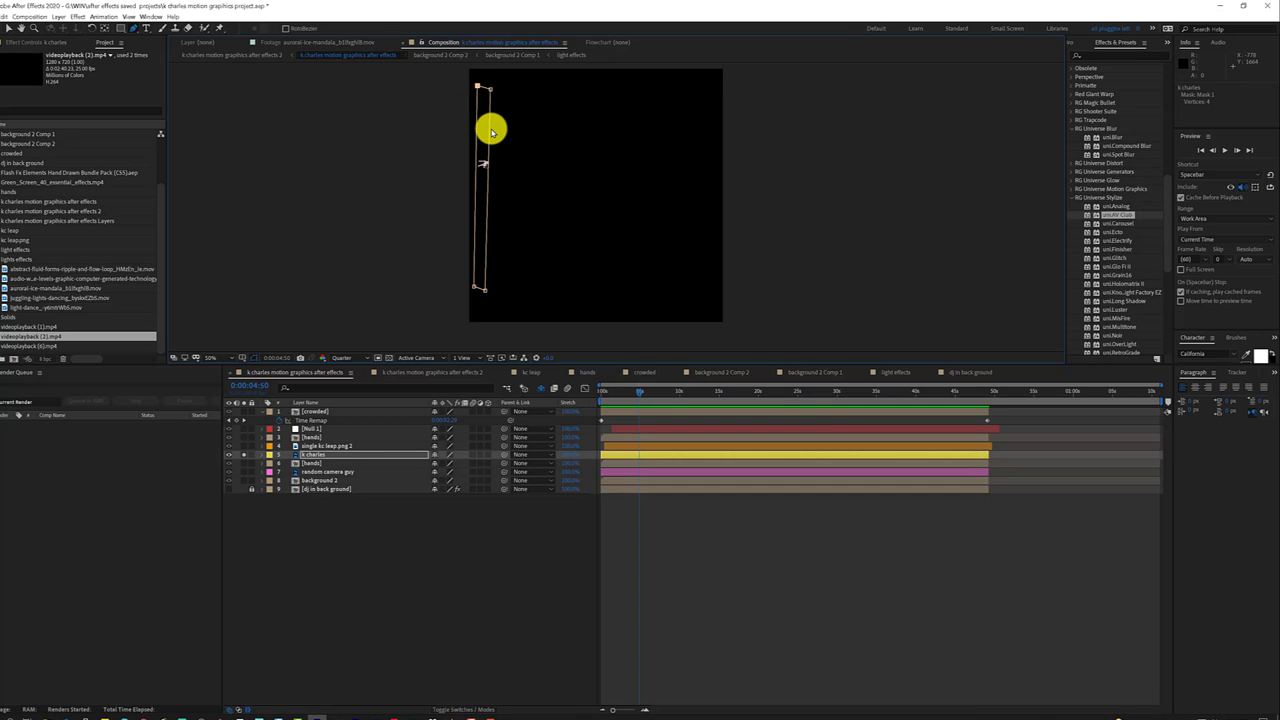
{"action": "key", "text": "m"}
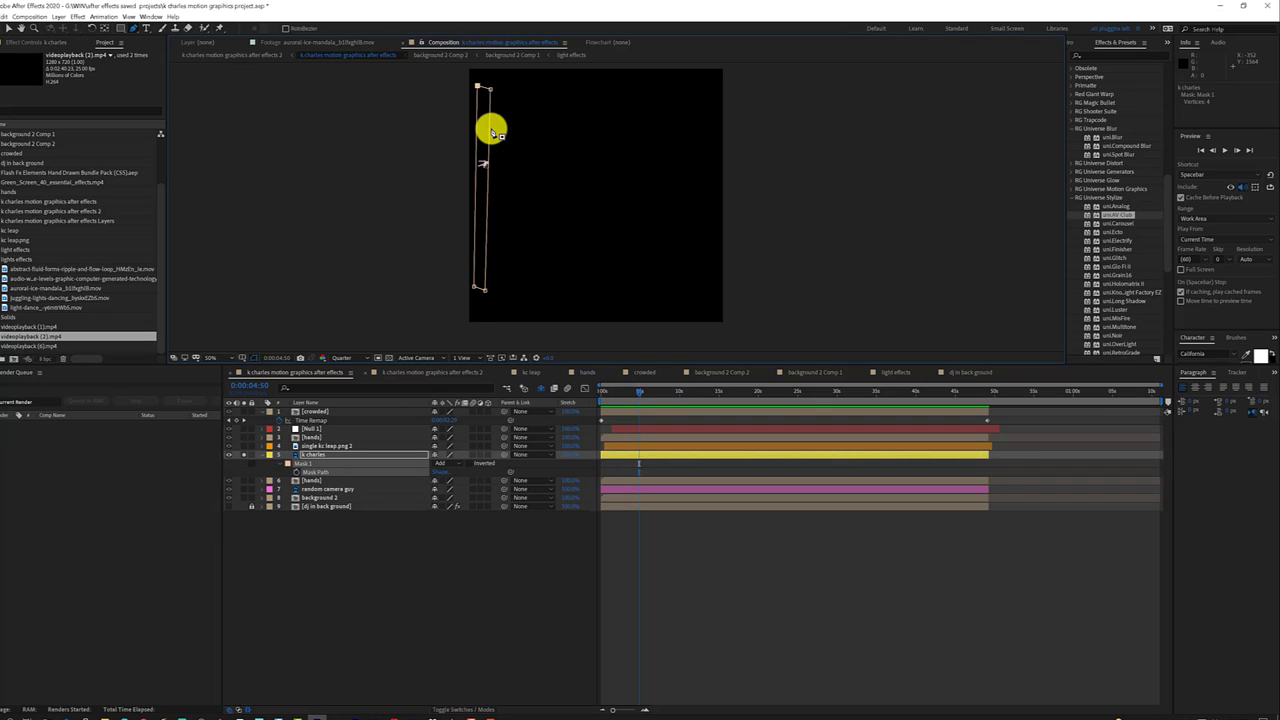
Drag the mask's vertices with the Selection tool into a thin strip at the right edge.
{"action": "left_click", "coordinate": [8, 30]}
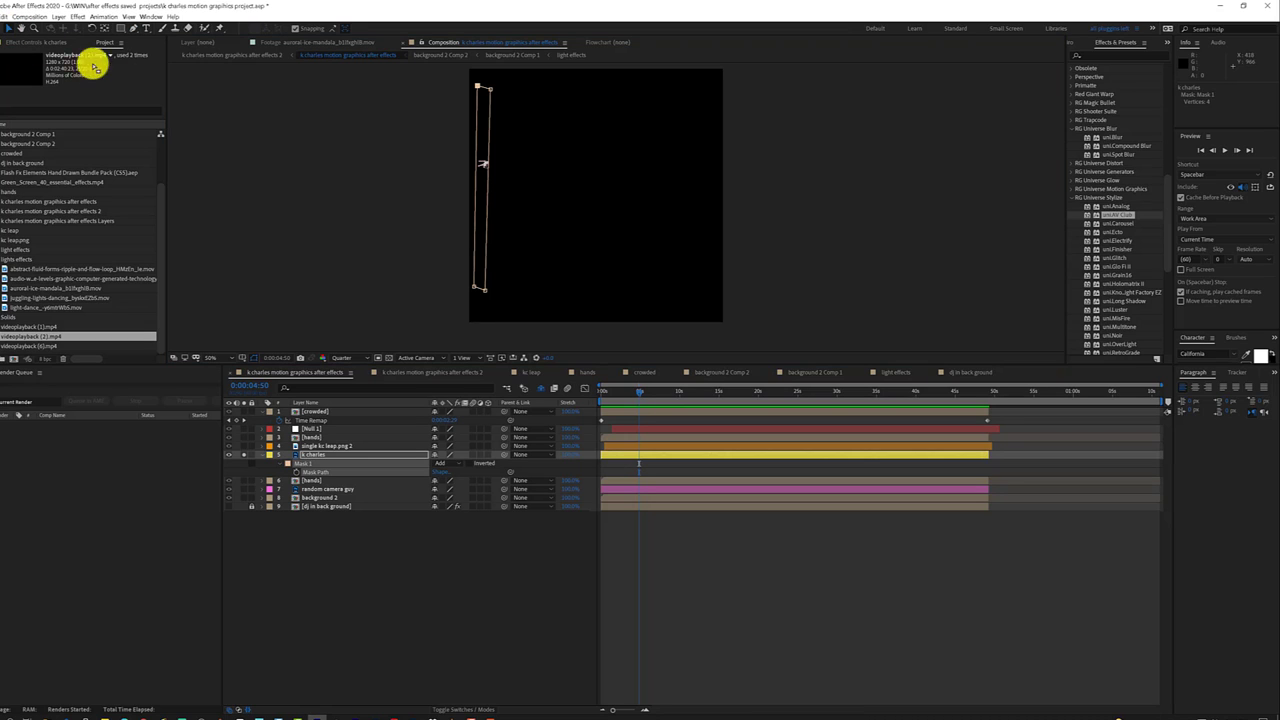
{"action": "left_click_drag", "start_coordinate": [488, 216], "coordinate": [734, 207]}
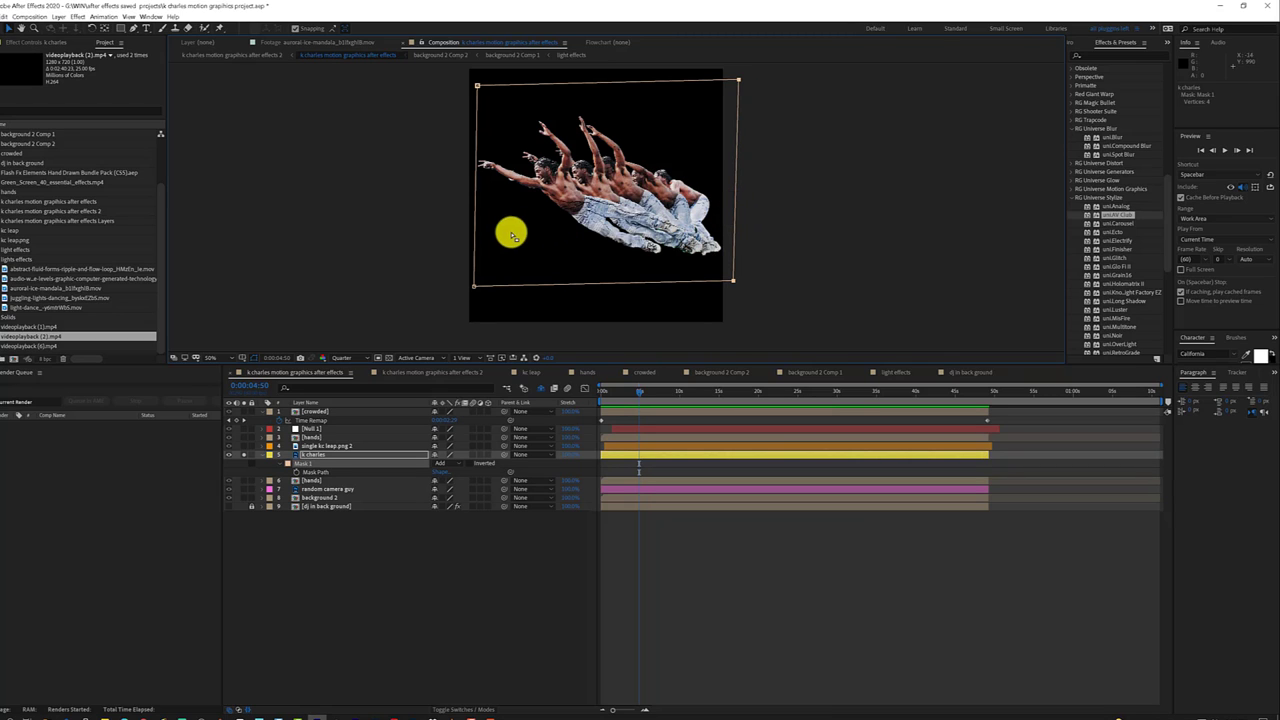
{"action": "left_click_drag", "start_coordinate": [474, 237], "coordinate": [721, 235]}
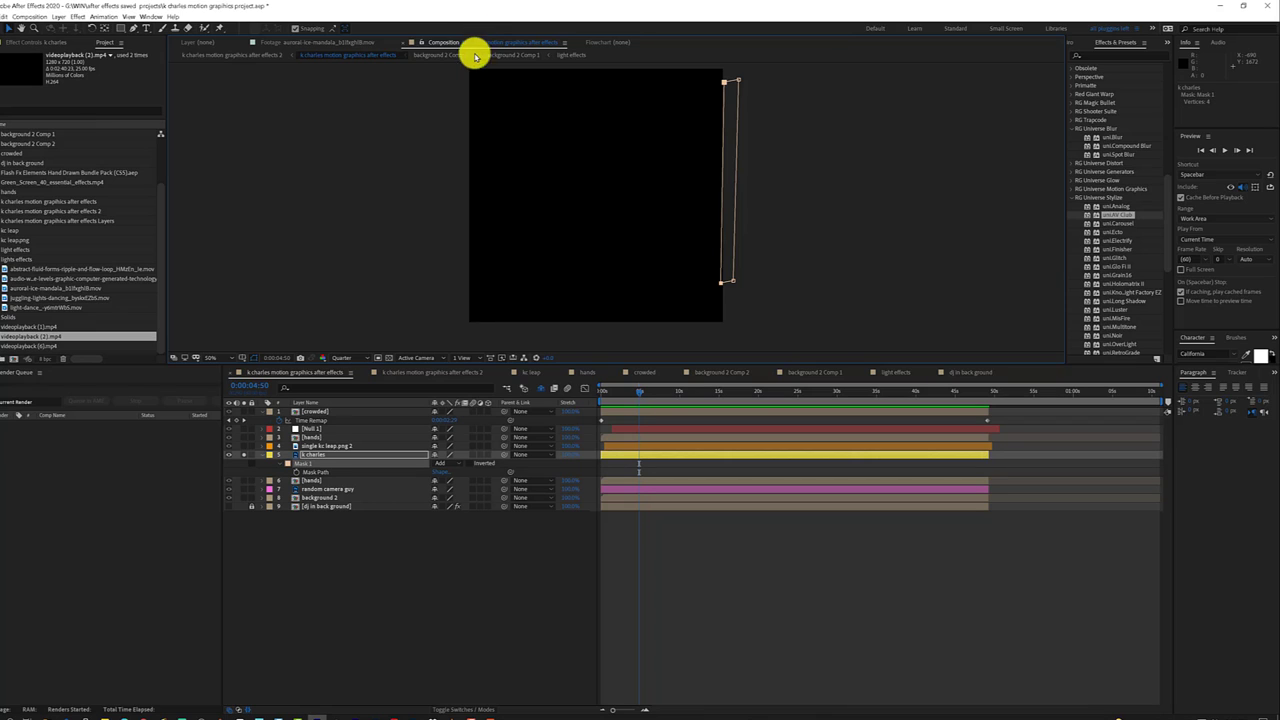
Unsolo k charles, go back near 0:00:01:41, align the right-edge strip, and select Mask Path.
{"action": "left_click", "coordinate": [243, 455]}
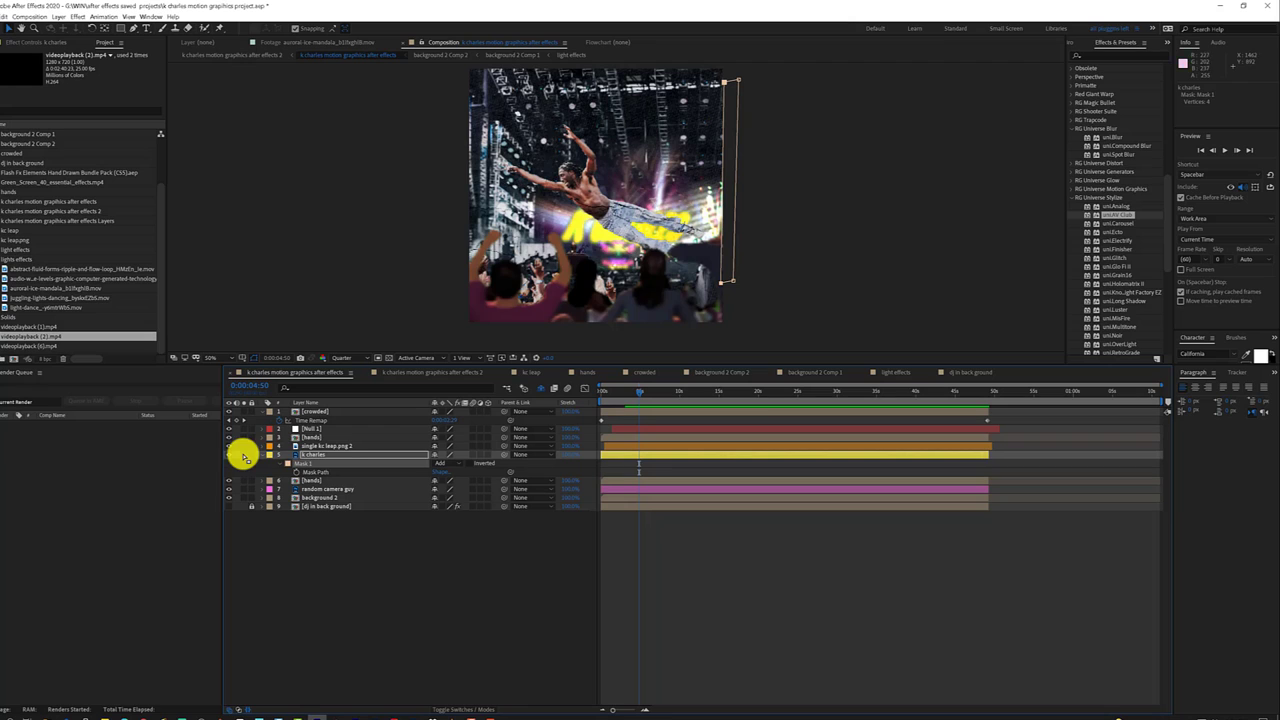
{"action": "left_click_drag", "start_coordinate": [628, 391], "coordinate": [614, 396]}
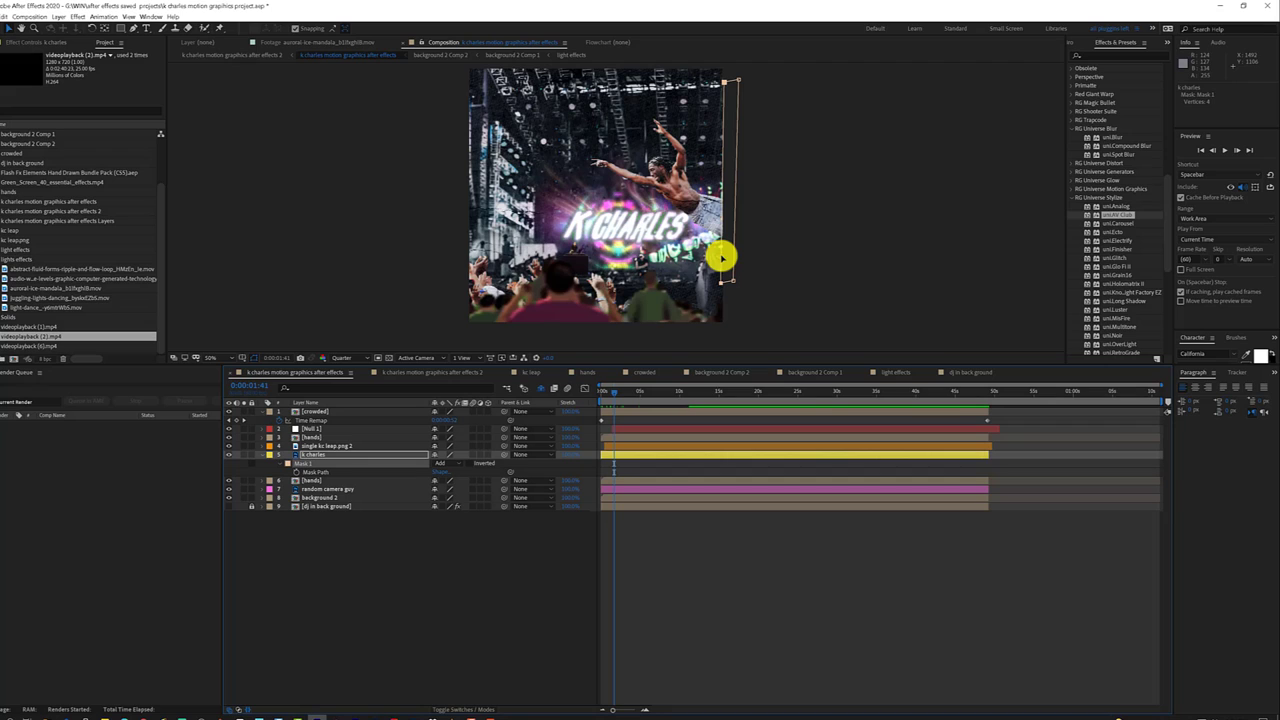
{"action": "mouse_move", "coordinate": [721, 258]}
{"action": "left_mouse_down"}
{"action": "mouse_move", "coordinate": [657, 255]}
{"action": "mouse_move", "coordinate": [679, 255]}
{"action": "left_mouse_up"}
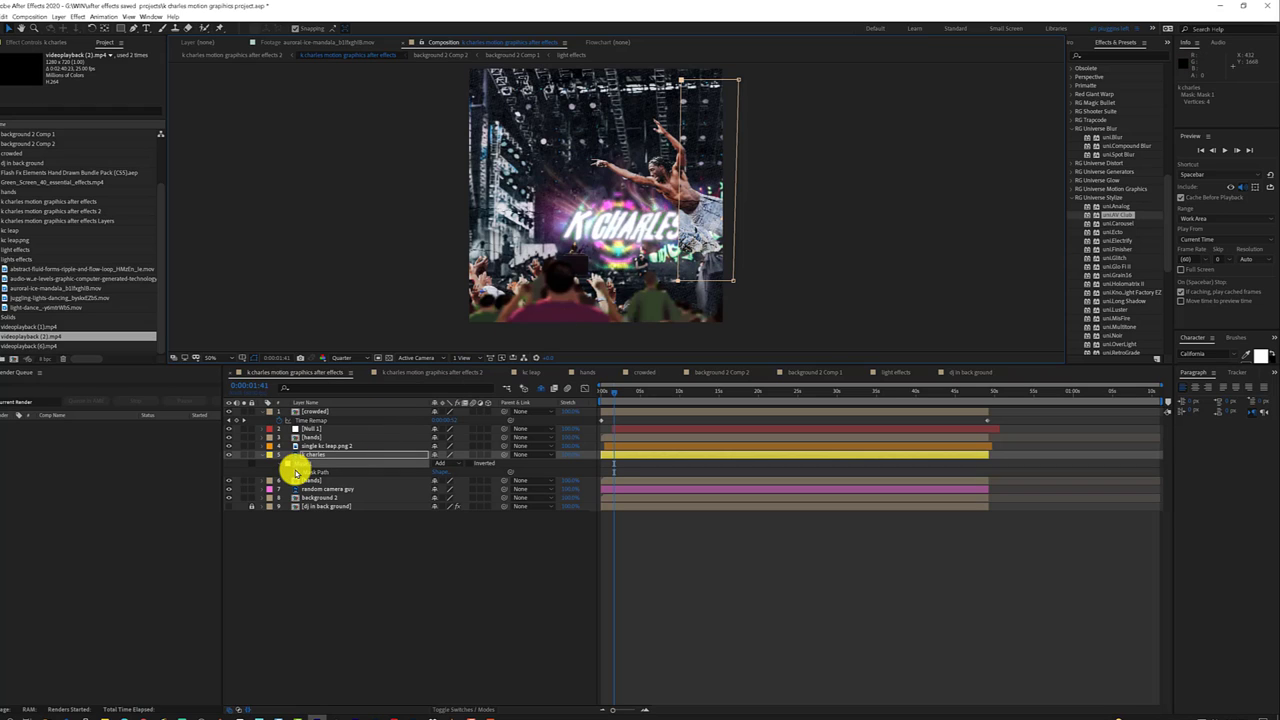
{"action": "left_click_drag", "start_coordinate": [678, 266], "coordinate": [721, 265]}
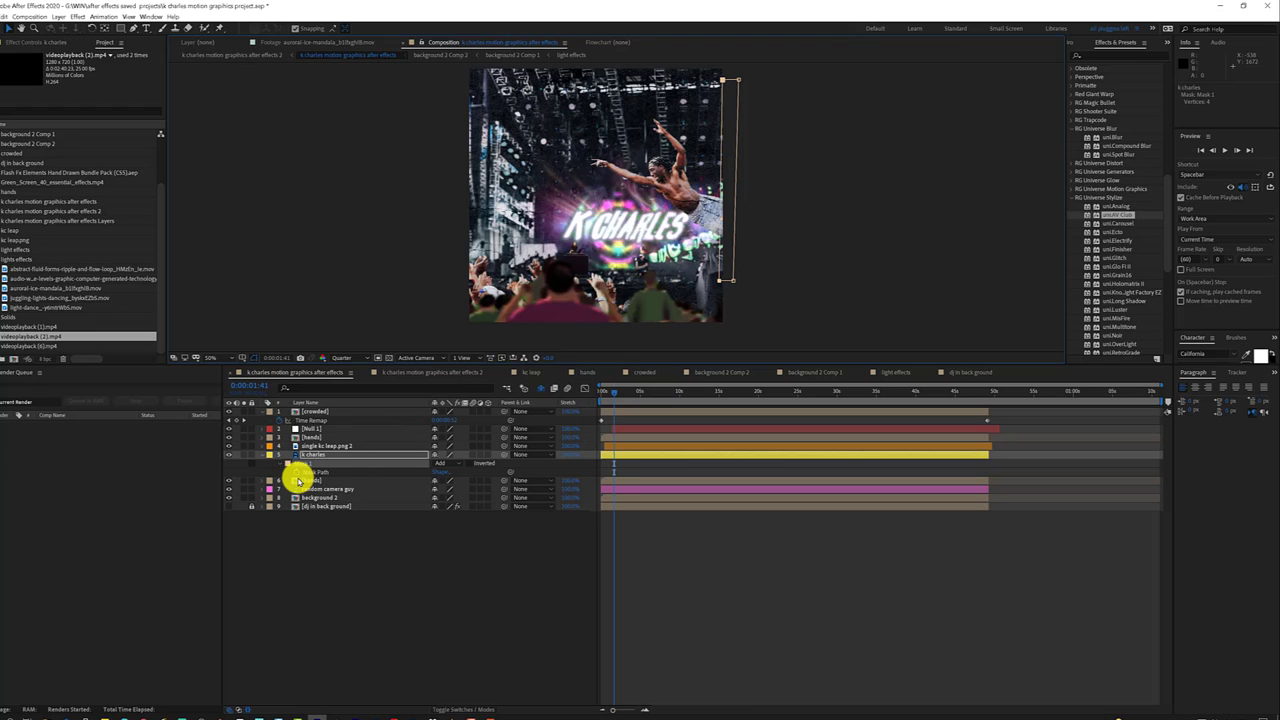
{"action": "left_click", "coordinate": [299, 471]}
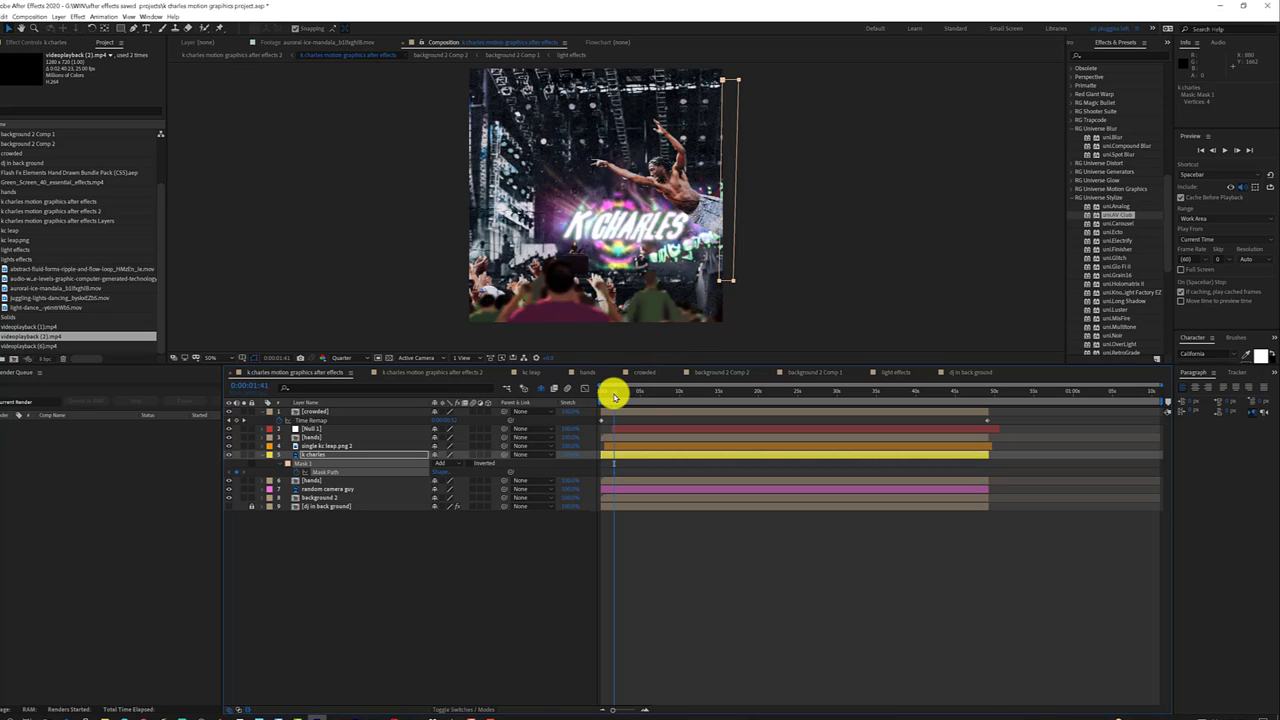
Keyframe the Mask Path a moment later, tweaking the right-edge corners and undoing the slanted reshape.
{"action": "left_click_drag", "start_coordinate": [613, 393], "coordinate": [617, 391]}
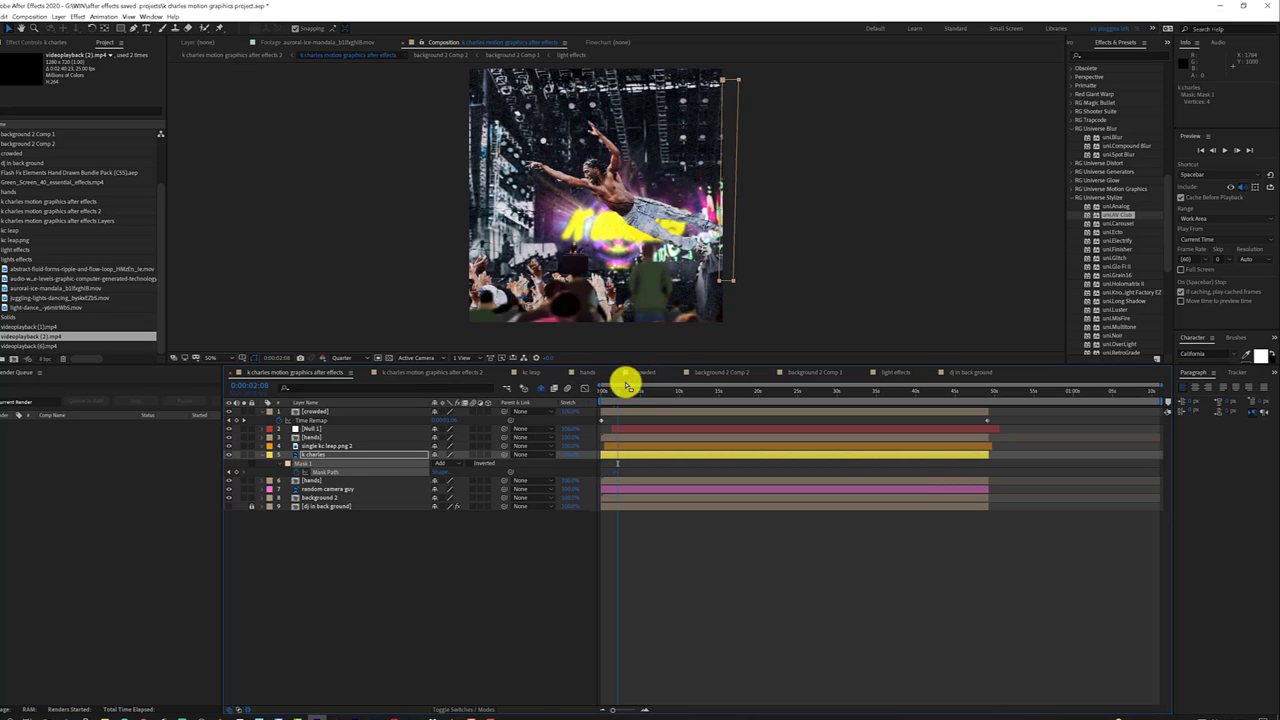
{"action": "left_click_drag", "start_coordinate": [723, 251], "coordinate": [693, 256]}
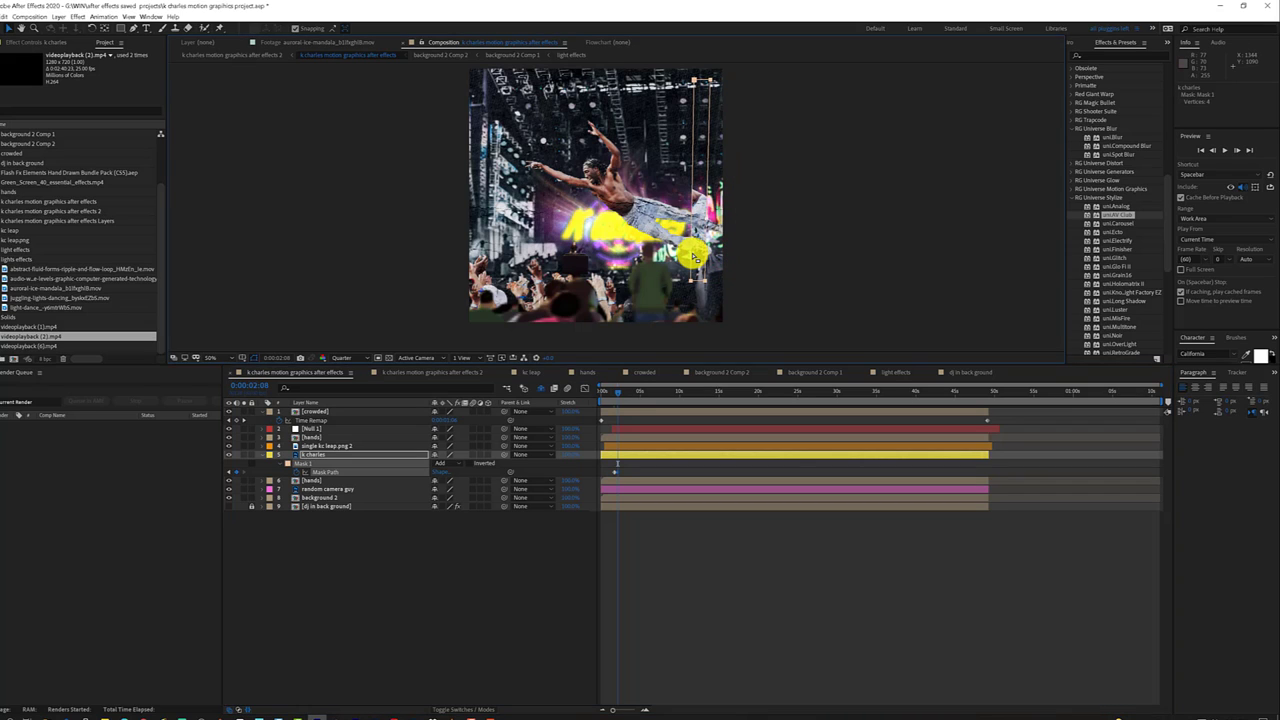
{"action": "key", "text": "ctrl+z"}
{"action": "left_click_drag", "start_coordinate": [719, 254], "coordinate": [722, 258]}
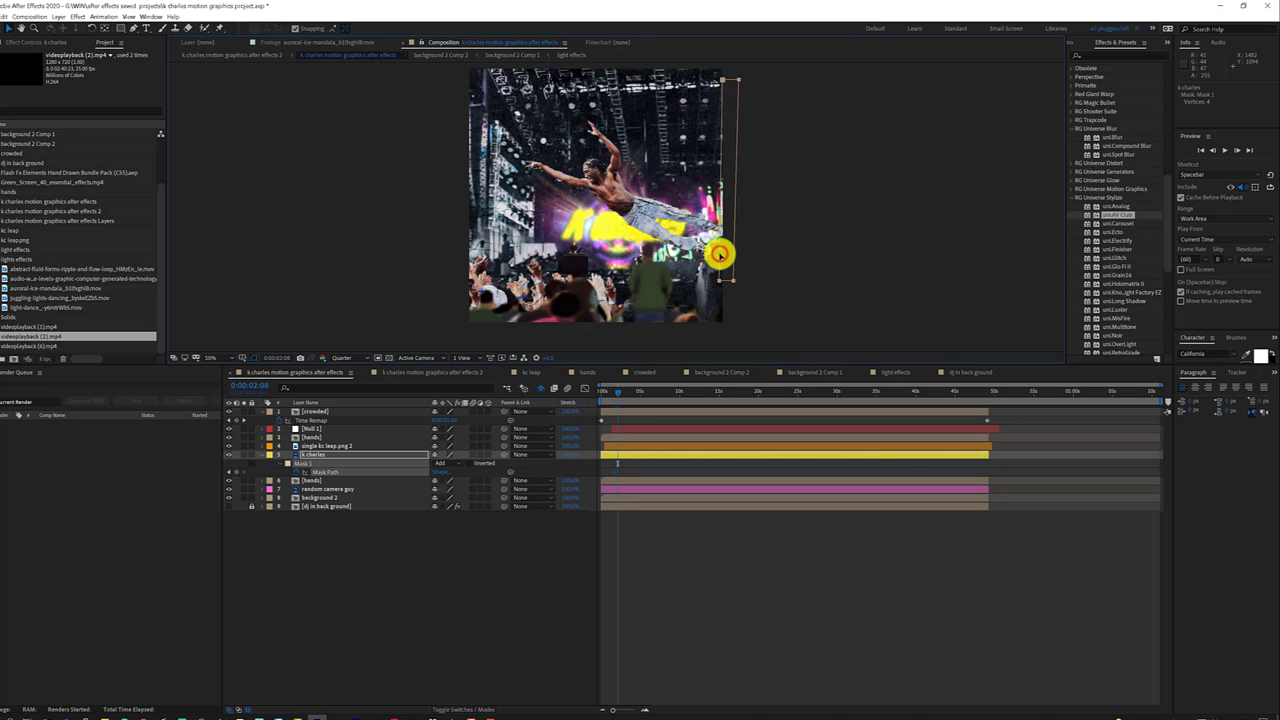
{"action": "left_click", "coordinate": [378, 474]}
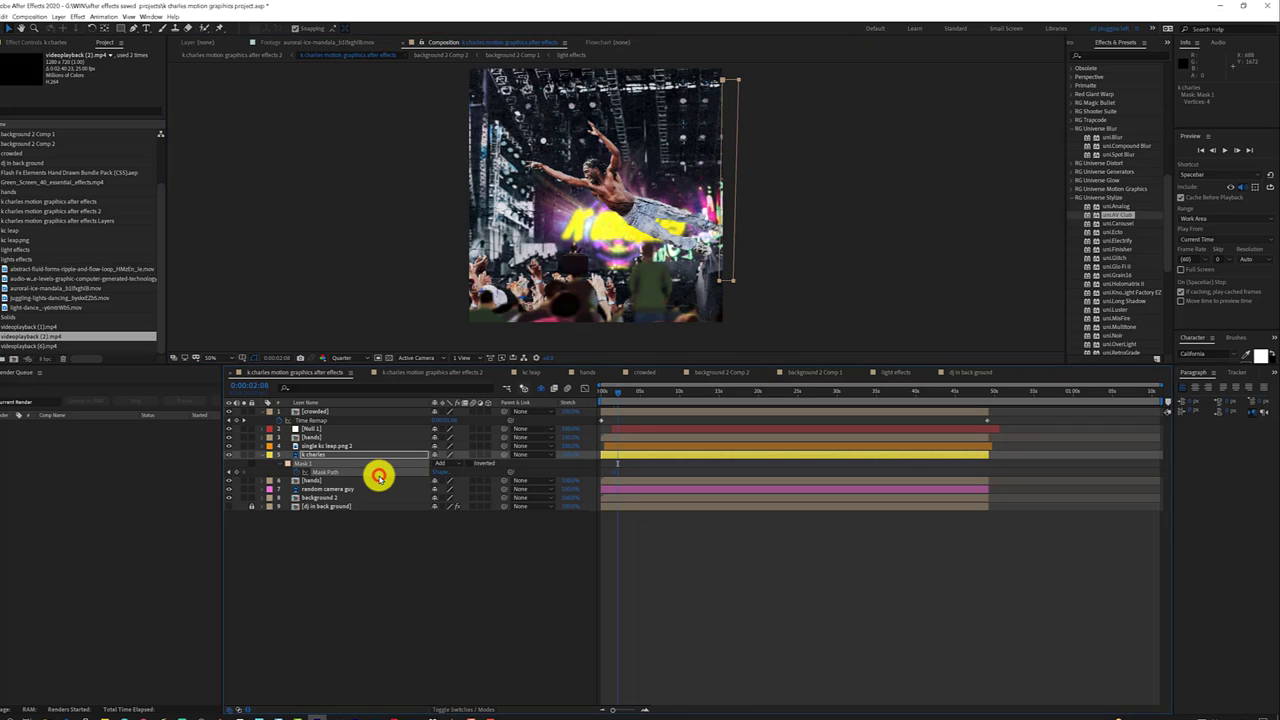
{"action": "left_click", "coordinate": [719, 275]}
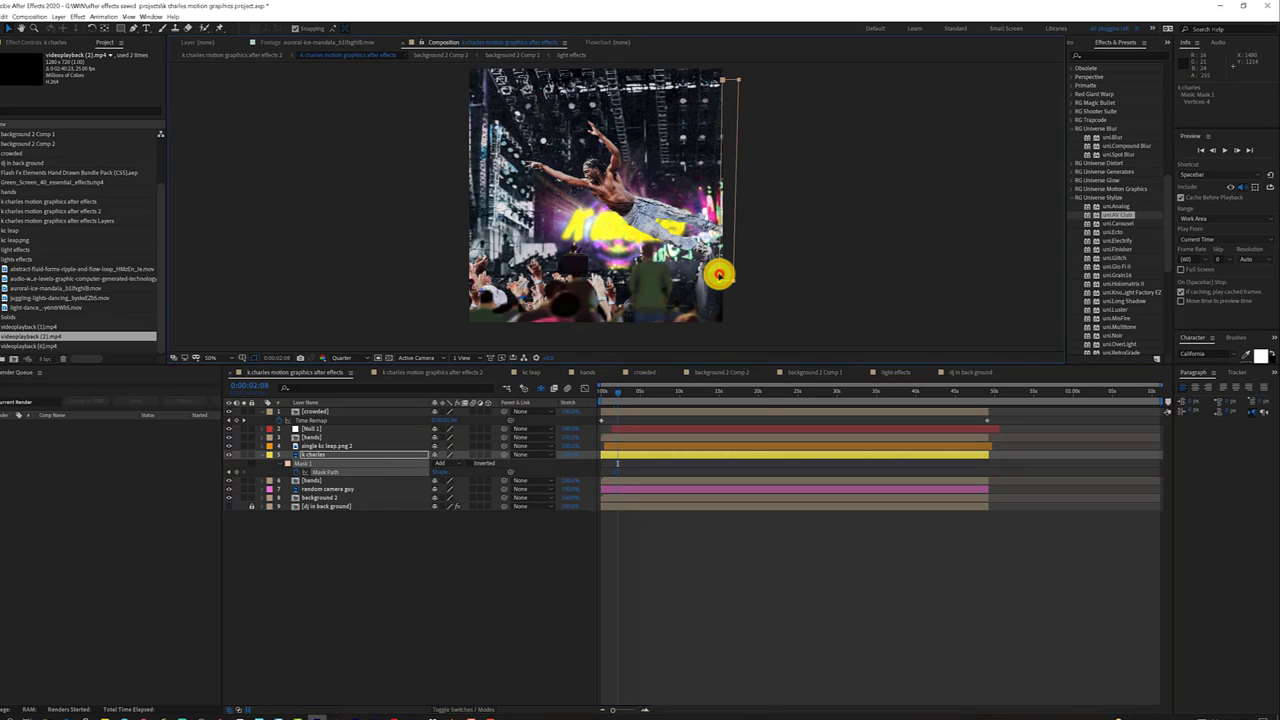
{"action": "left_click_drag", "start_coordinate": [719, 275], "coordinate": [718, 276]}
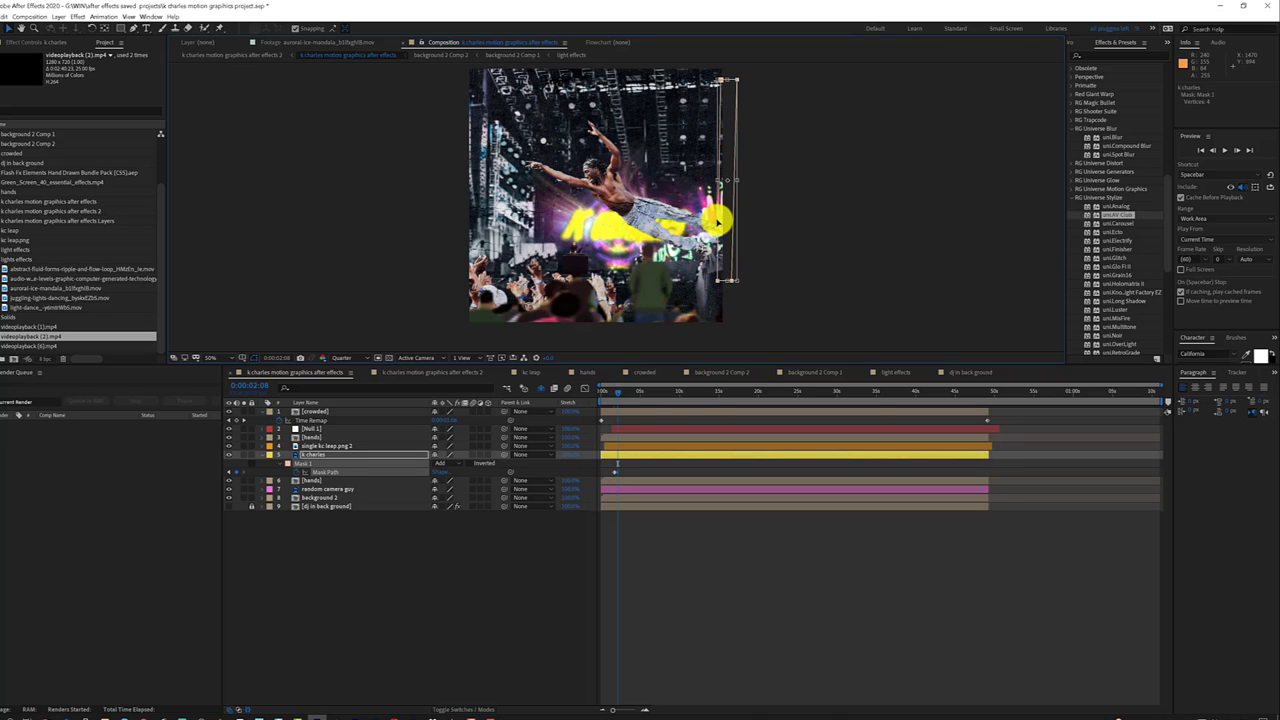
{"action": "left_click_drag", "start_coordinate": [714, 214], "coordinate": [714, 218]}
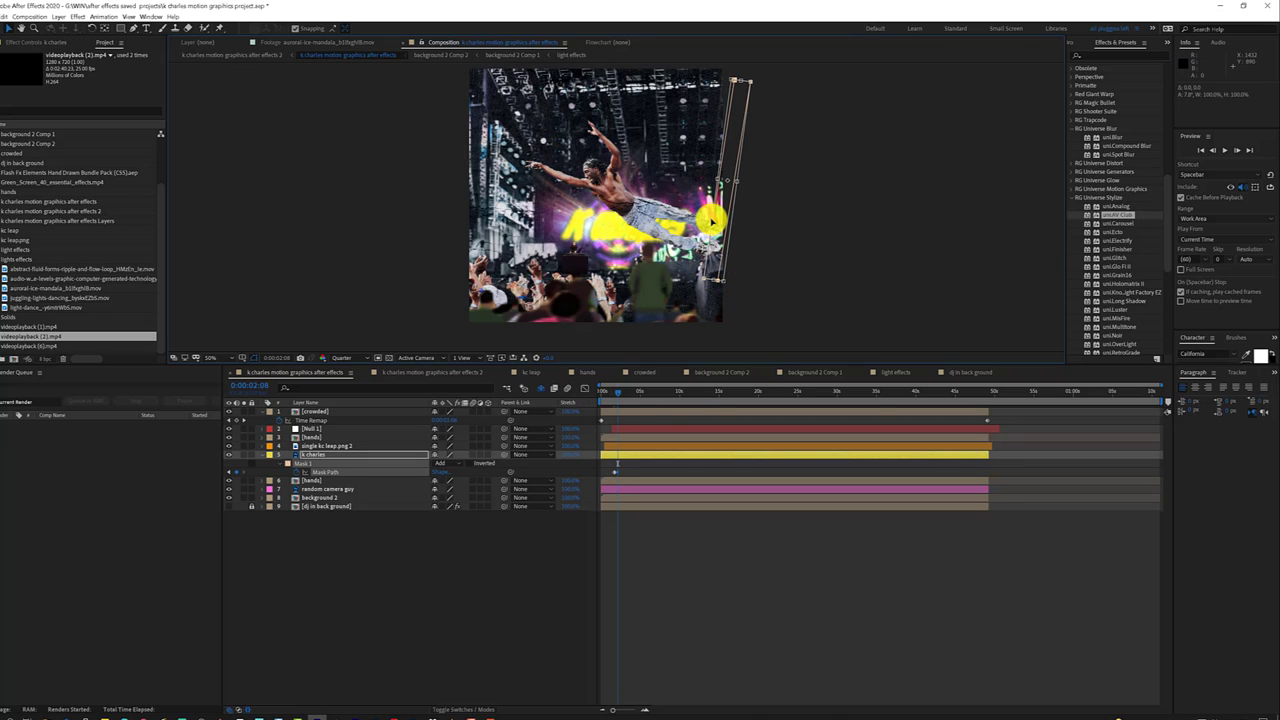
{"action": "key", "text": "ctrl+z"}
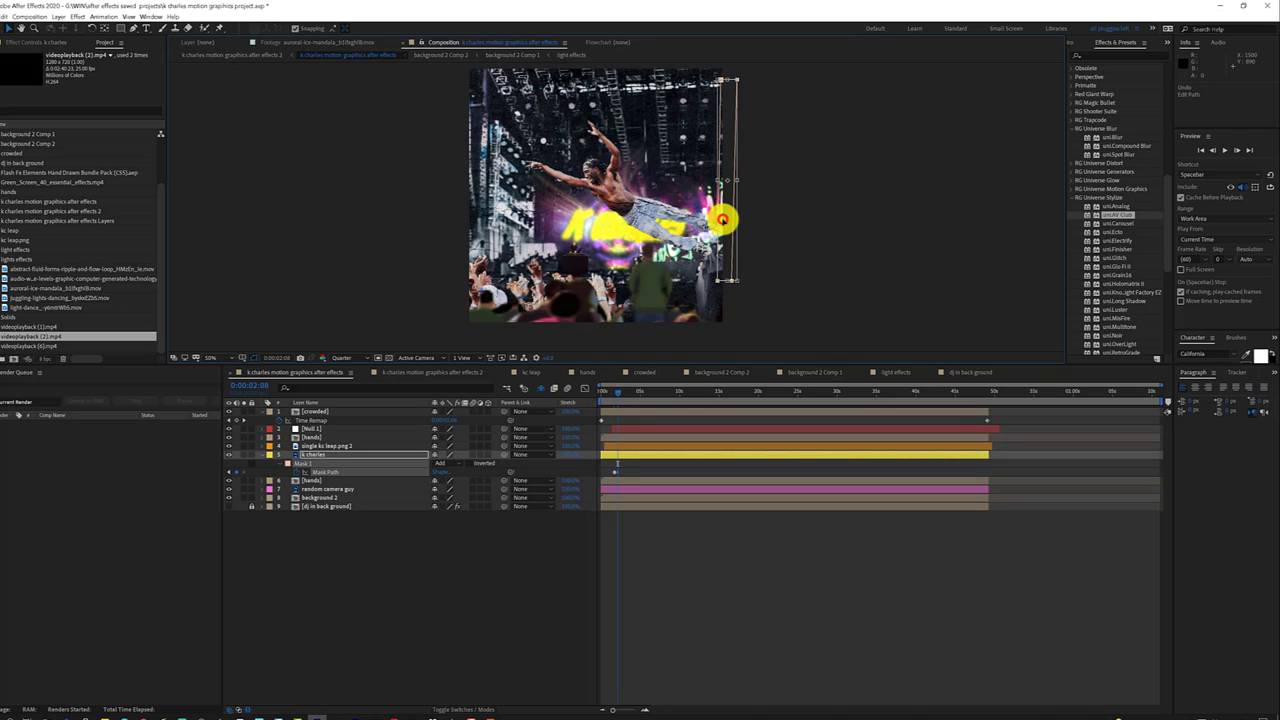
Reselect k charles and drag a corner vertex up-left to widen the mask over the dancers.
{"action": "left_click", "coordinate": [910, 317]}
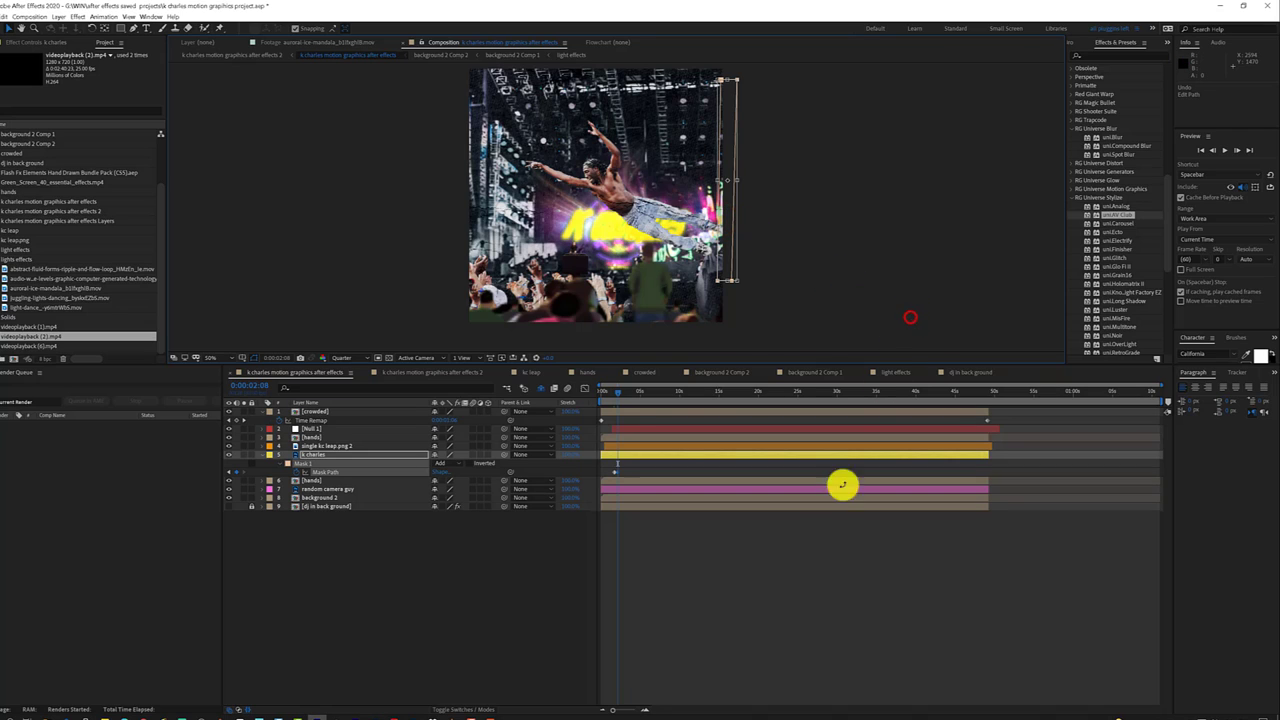
{"action": "left_click", "coordinate": [789, 611]}
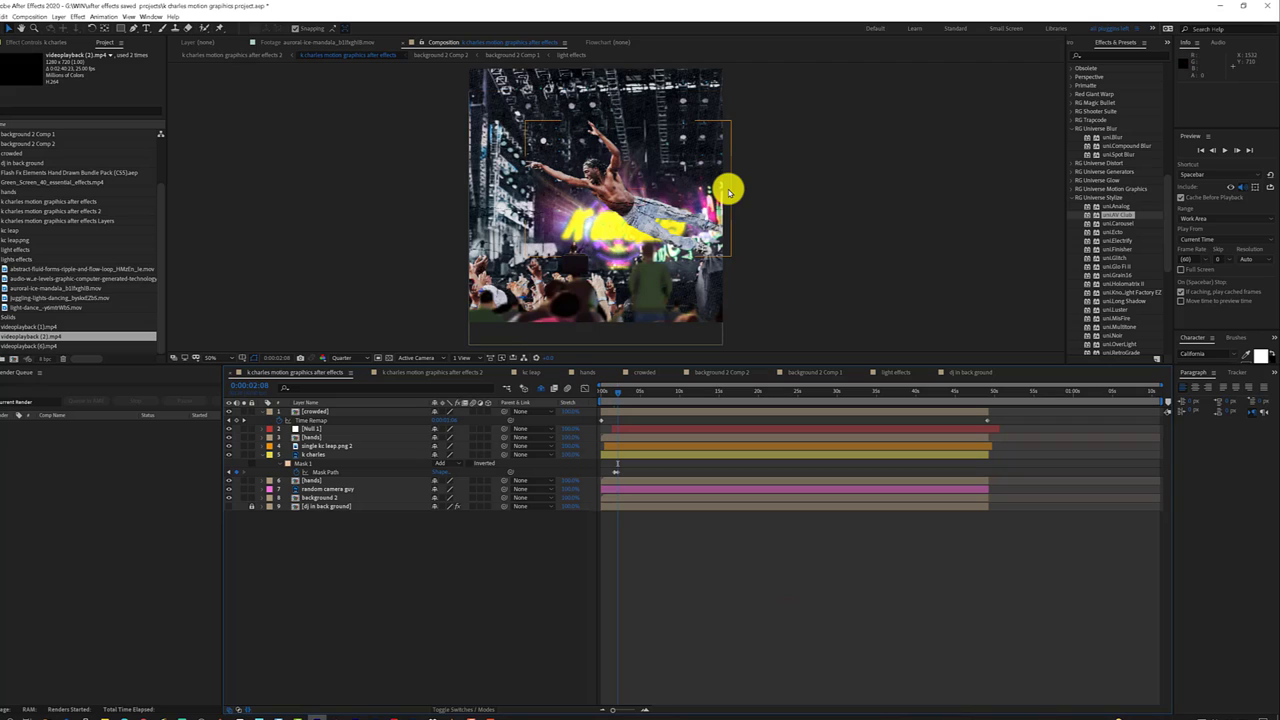
{"action": "left_click", "coordinate": [615, 195]}
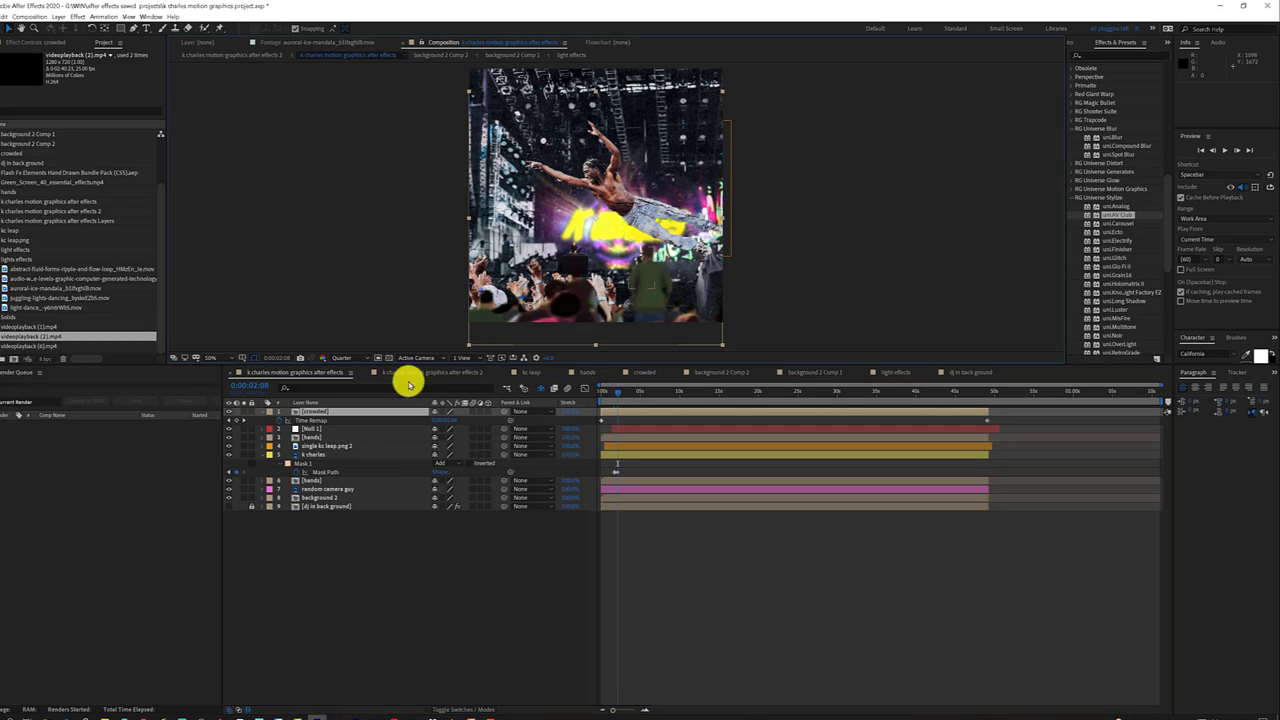
{"action": "left_click", "coordinate": [329, 449]}
{"action": "left_click", "coordinate": [331, 455]}
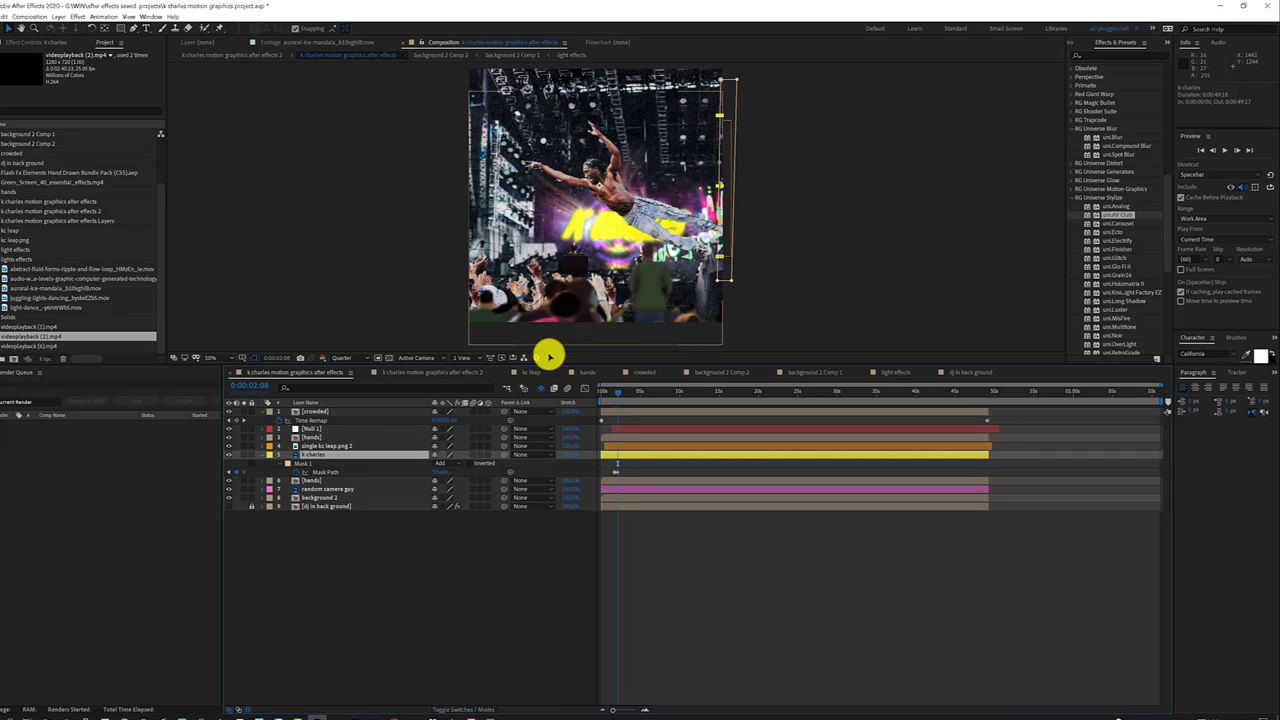
{"action": "mouse_move", "coordinate": [717, 278]}
{"action": "left_mouse_down"}
{"action": "mouse_move", "coordinate": [717, 190]}
{"action": "mouse_move", "coordinate": [567, 185]}
{"action": "mouse_move", "coordinate": [628, 187]}
{"action": "left_mouse_up"}
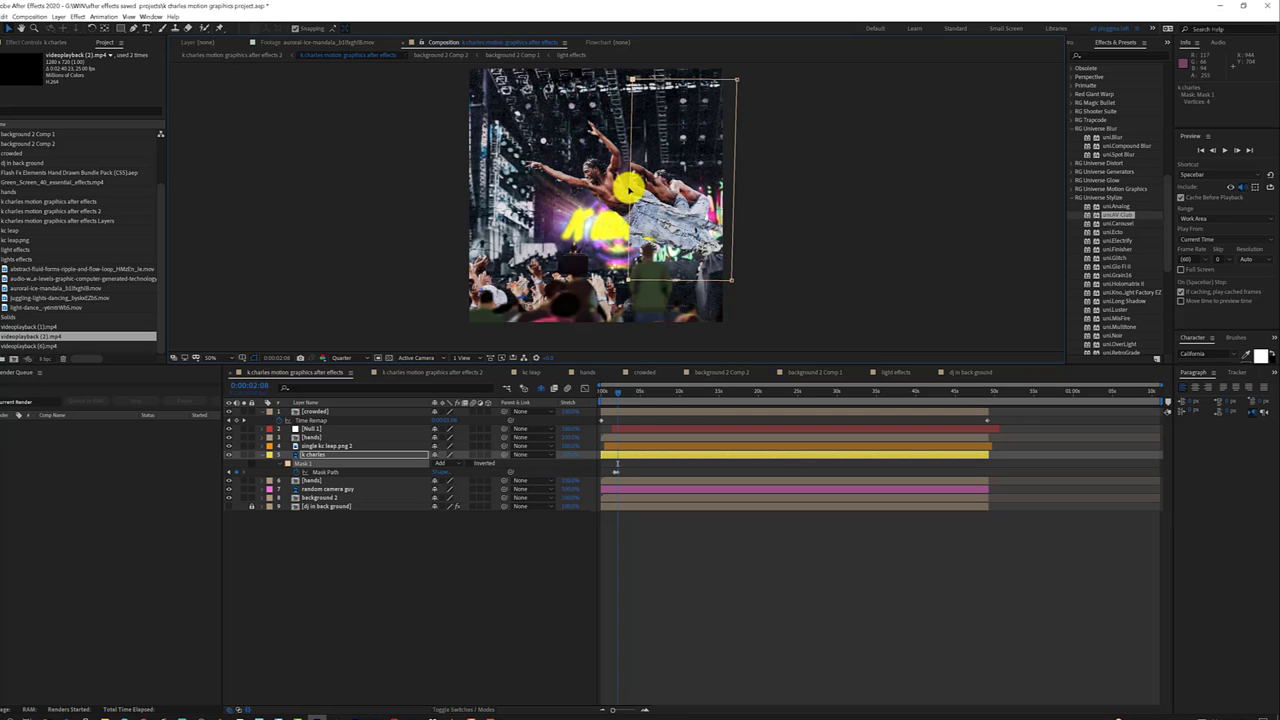
At about 0:00:03:02, extend the mask's left edge across the frame, adding a Mask Path keyframe.
{"action": "left_click", "coordinate": [615, 392]}
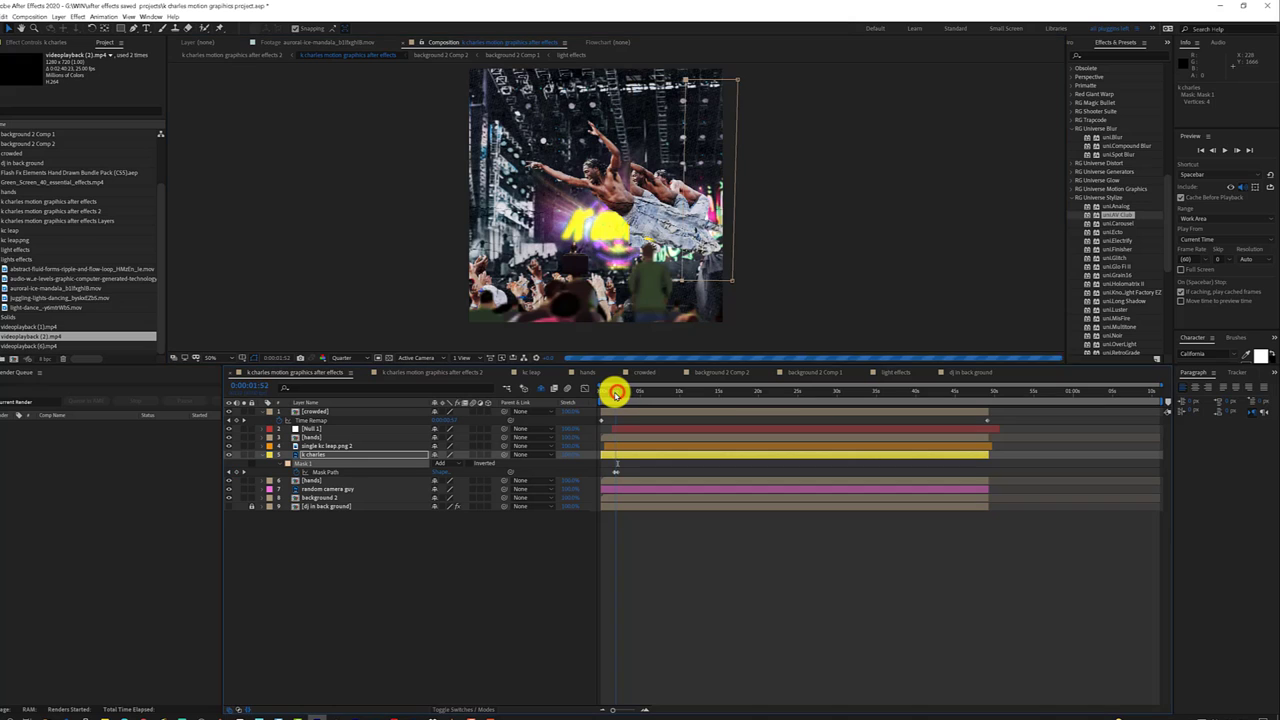
{"action": "left_click_drag", "start_coordinate": [615, 392], "coordinate": [624, 395]}
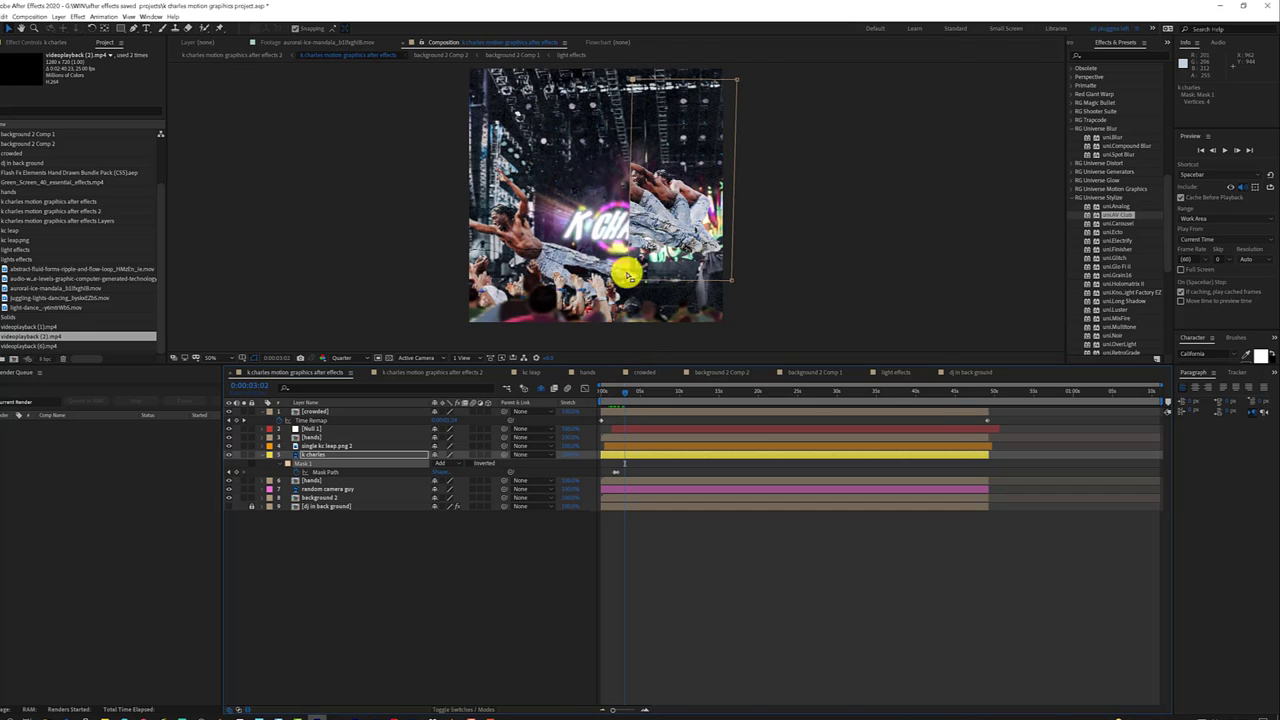
{"action": "left_click_drag", "start_coordinate": [627, 229], "coordinate": [467, 225]}
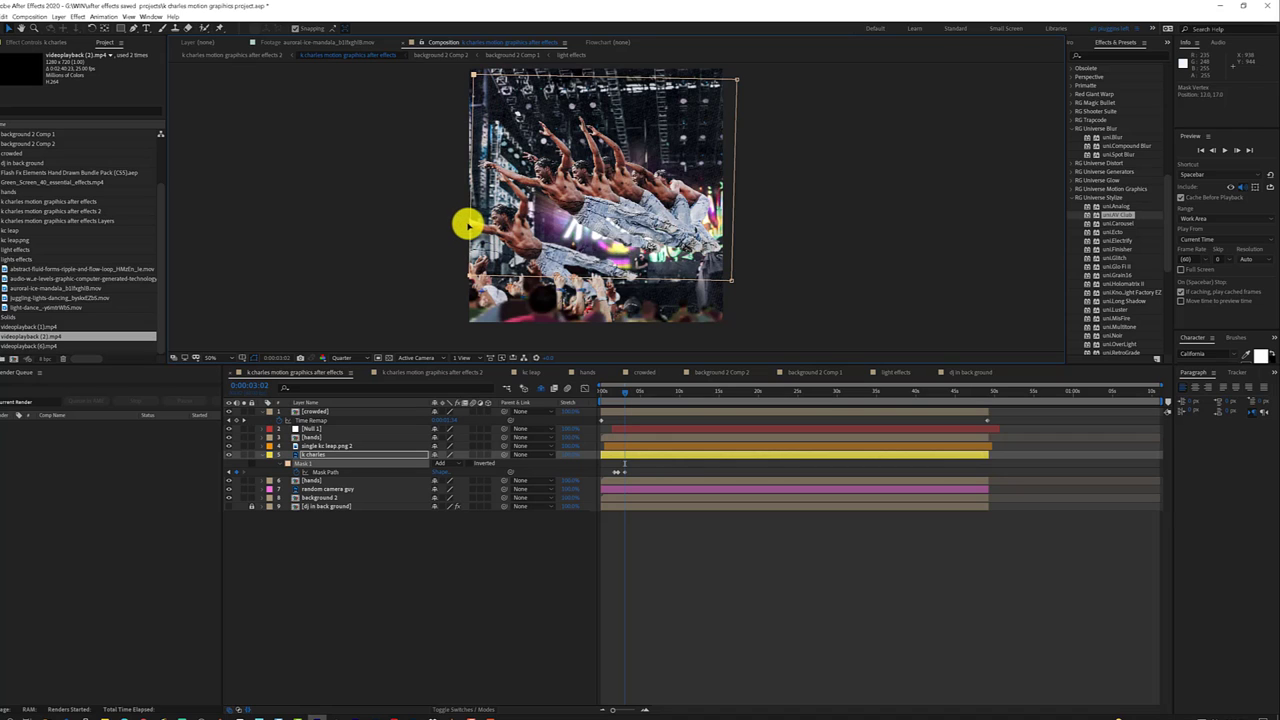
{"action": "key", "text": "ctrl+z"}
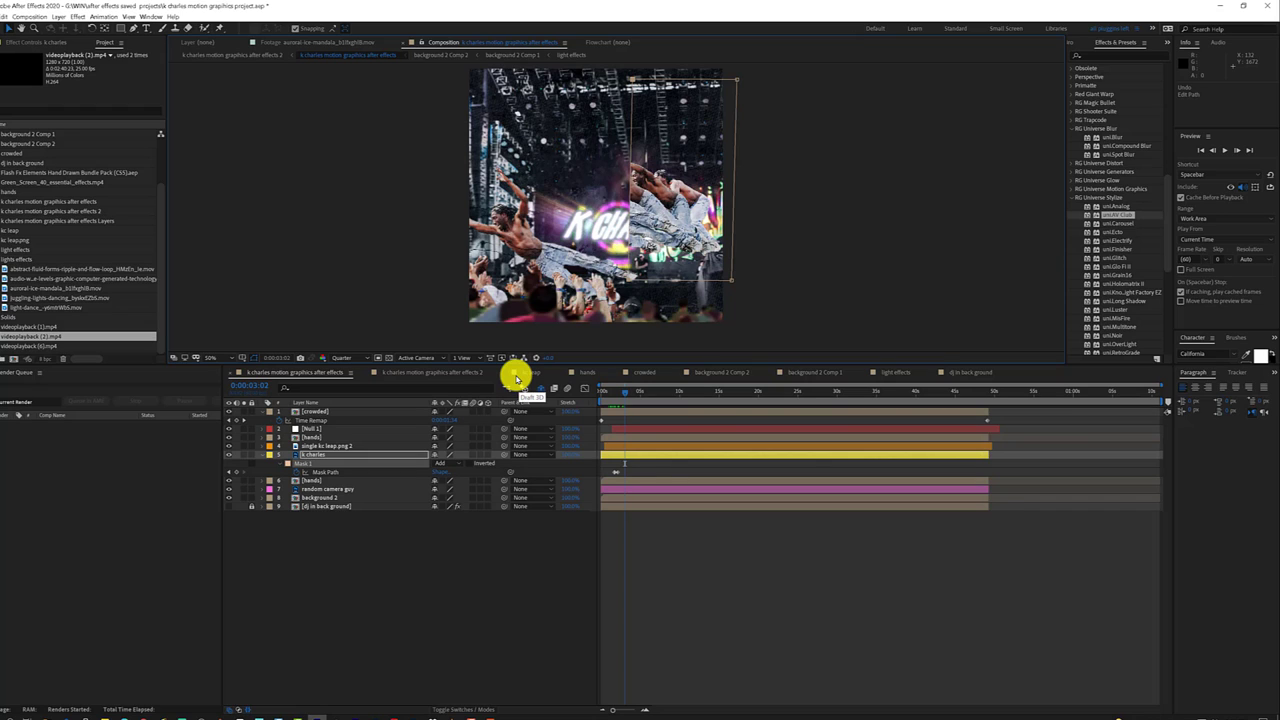
{"action": "key", "text": "ctrl+shift+z"}
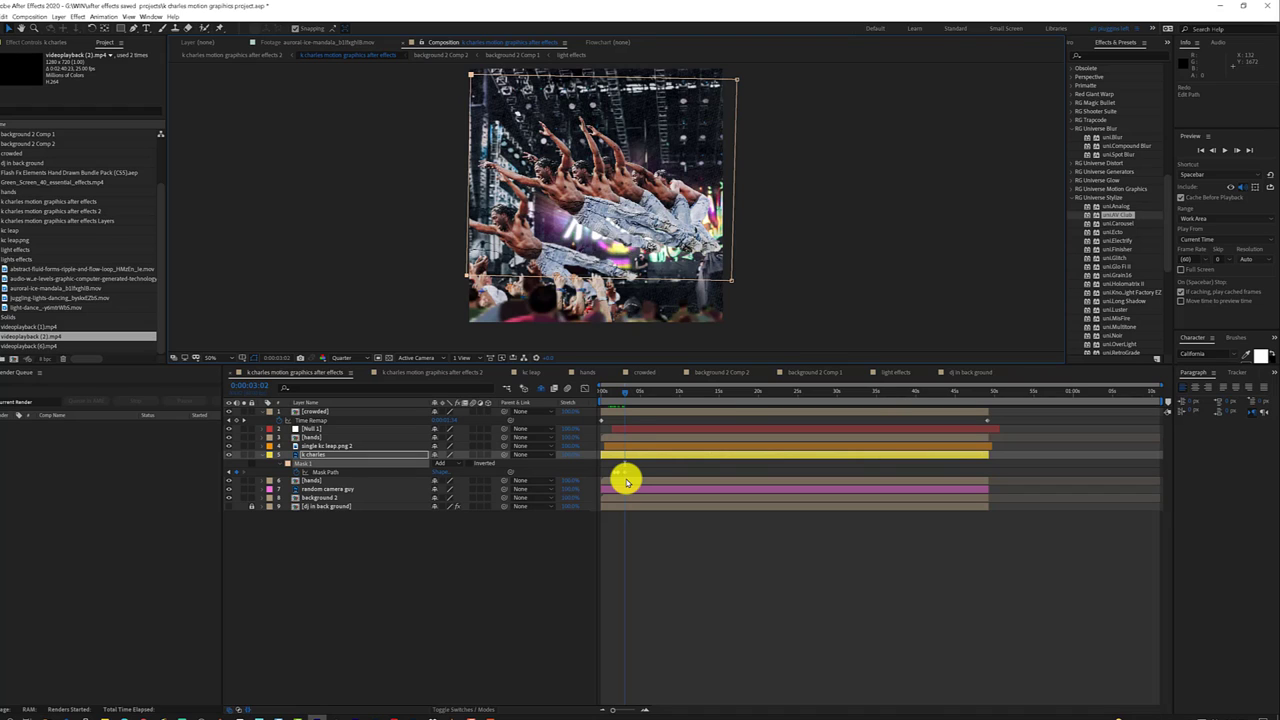
{"action": "key", "text": "equal"}
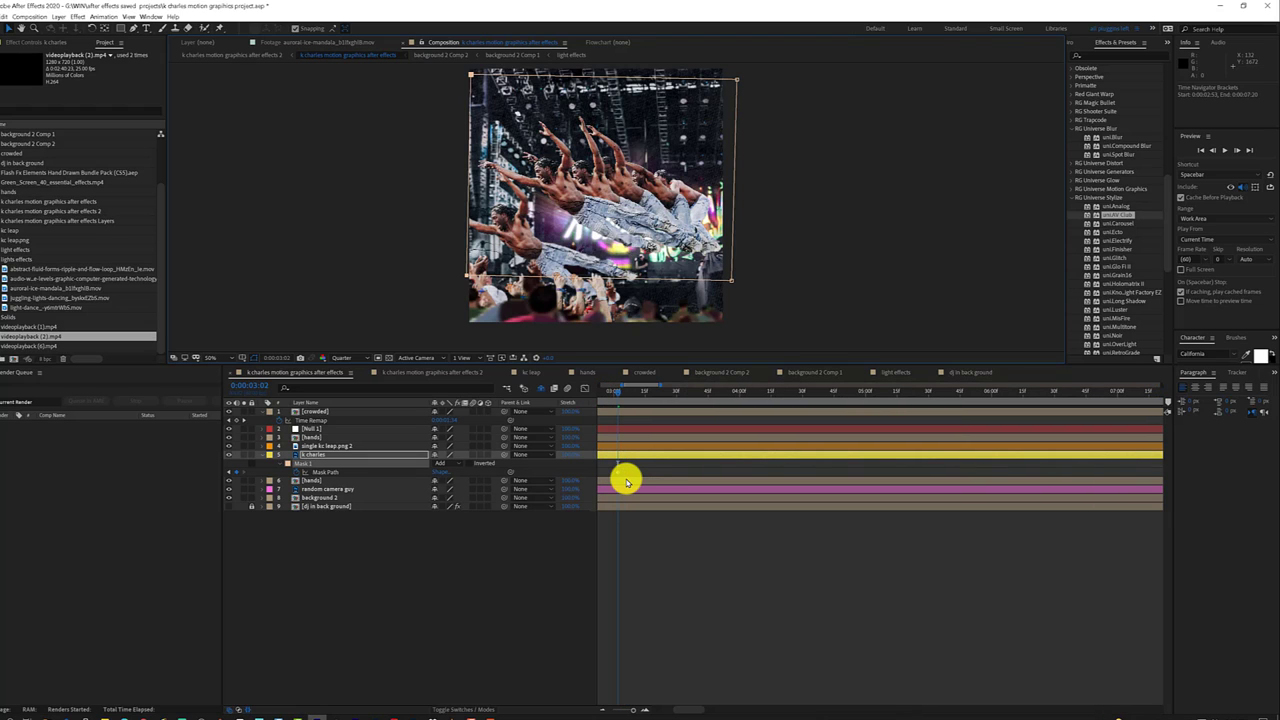
{"action": "key", "text": "equal"}
{"action": "key", "text": "equal"}
{"action": "key", "text": "equal"}
{"action": "key", "text": "equal"}
{"action": "key", "text": "equal"}
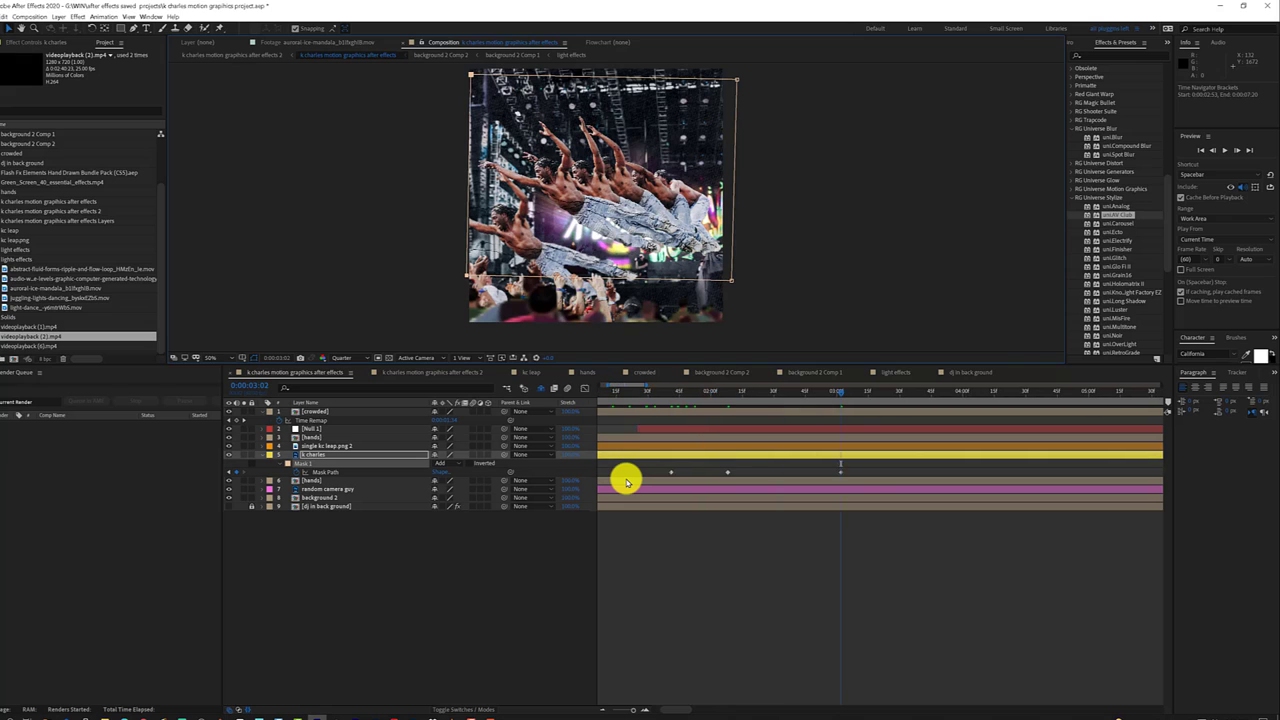
{"action": "key", "text": "equal"}
{"action": "left_click", "coordinate": [726, 392]}
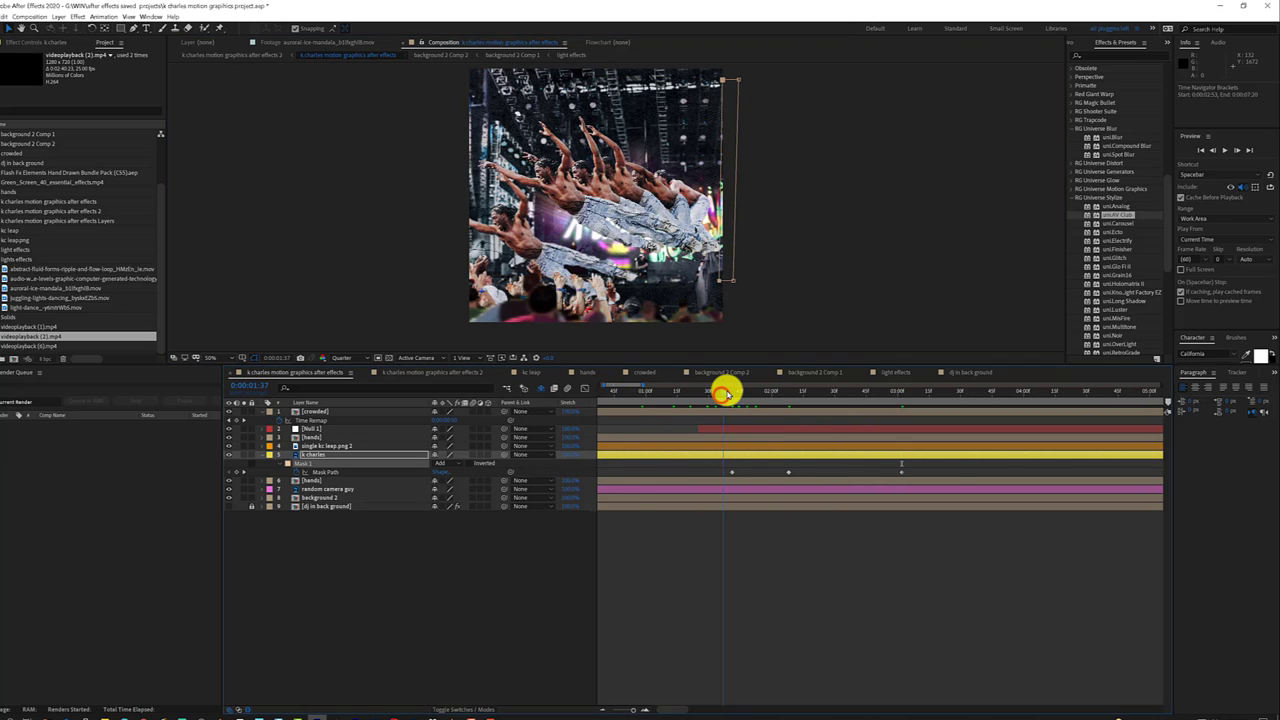
{"action": "key", "text": "space"}
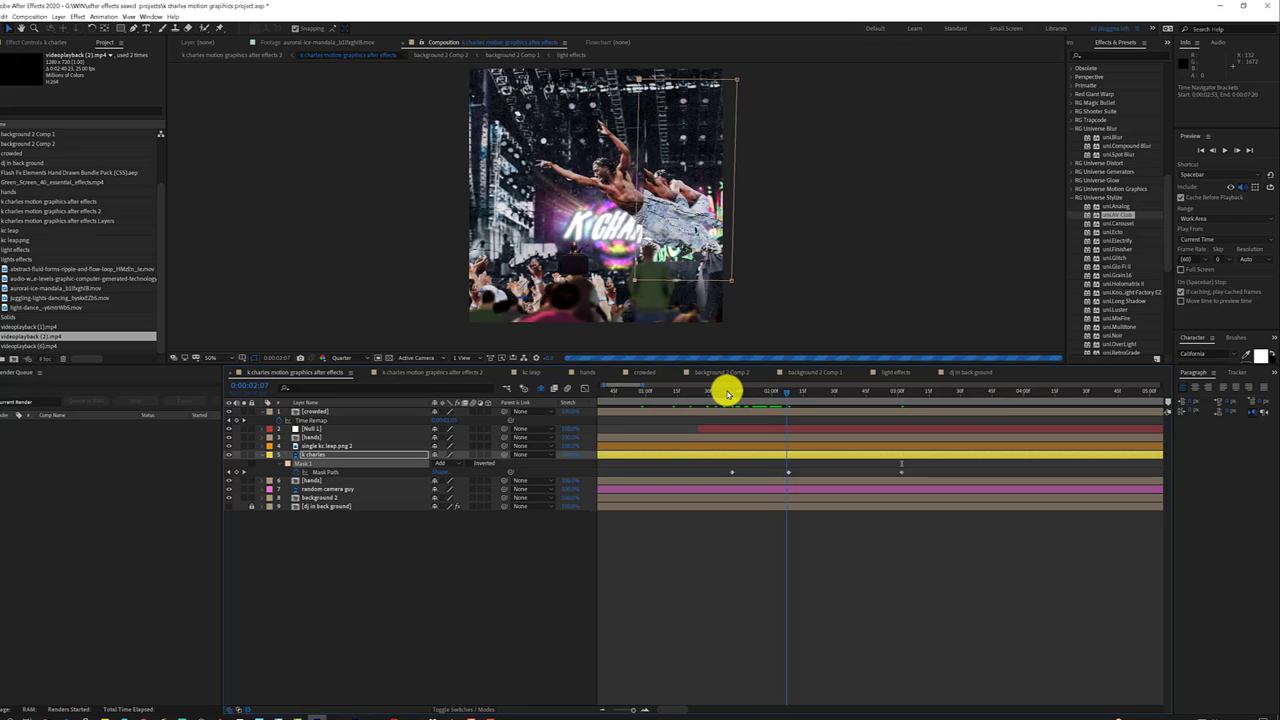
{"action": "left_click", "coordinate": [820, 391]}
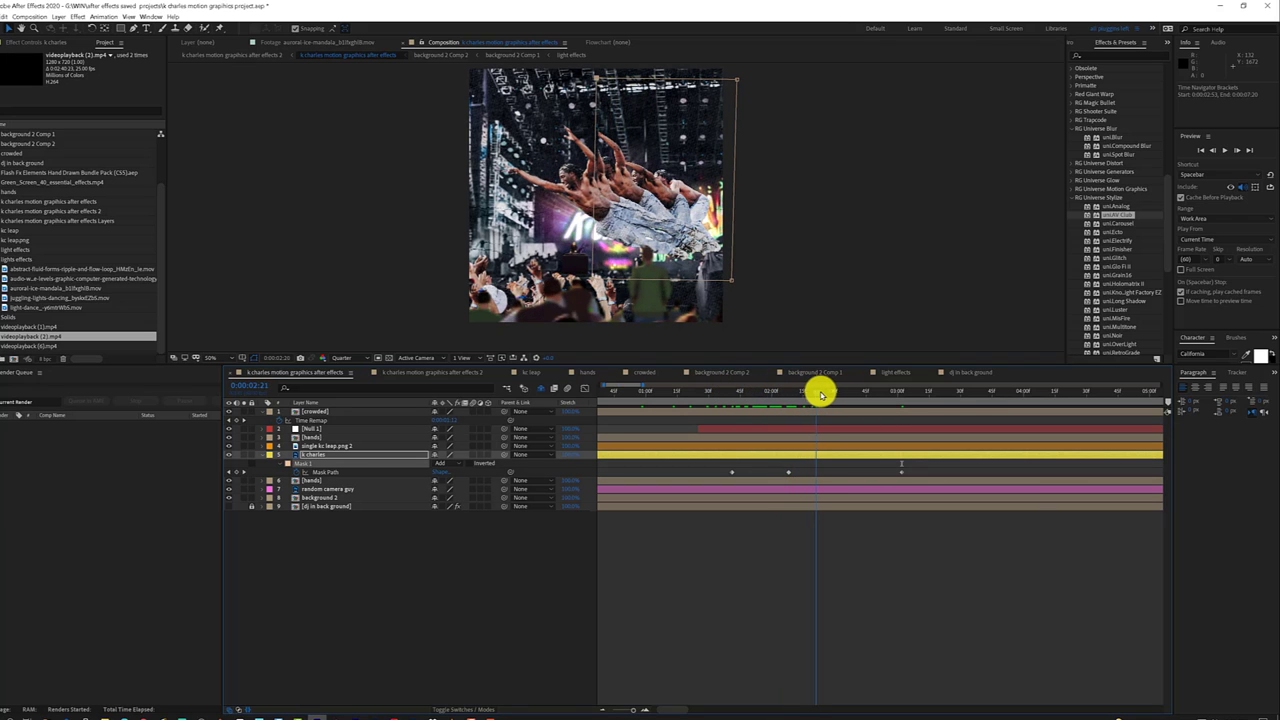
{"action": "key", "text": "space"}
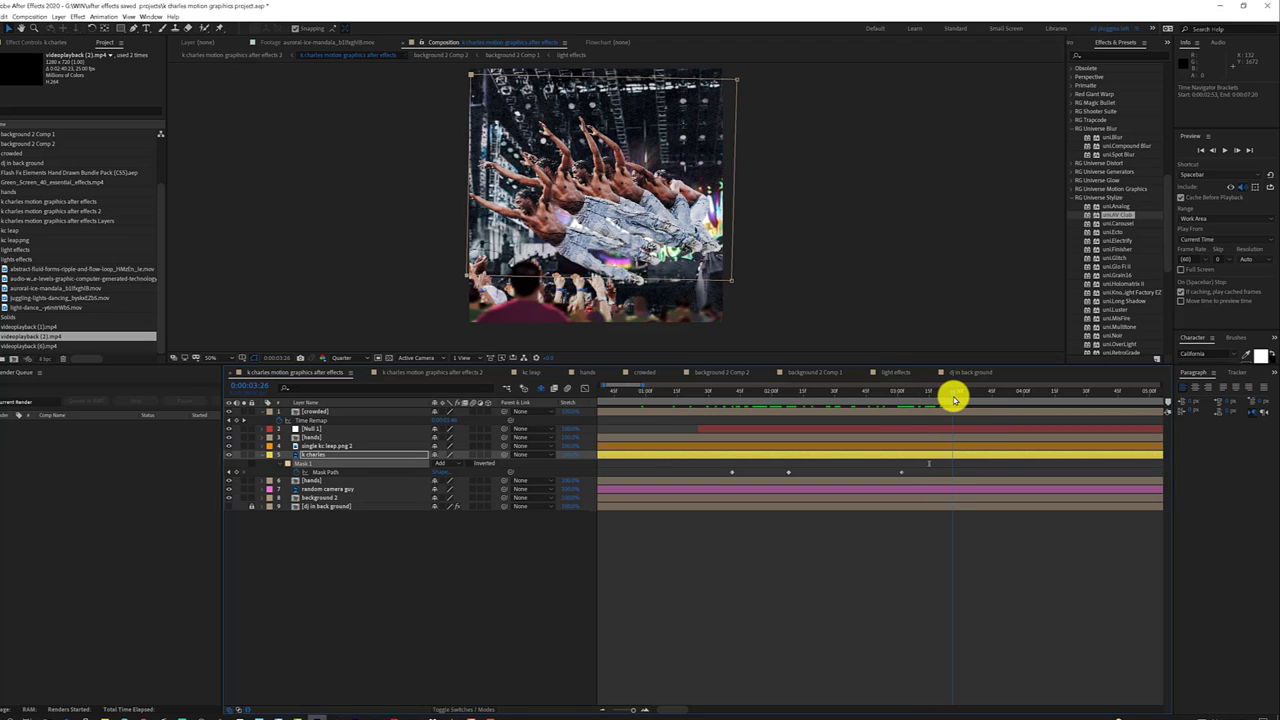
Keyframe the mask's left edge further right at 0:00:03:34 and 0:00:03:40, then scrub to 0:00:04:08.
{"action": "left_click_drag", "start_coordinate": [956, 398], "coordinate": [979, 394]}
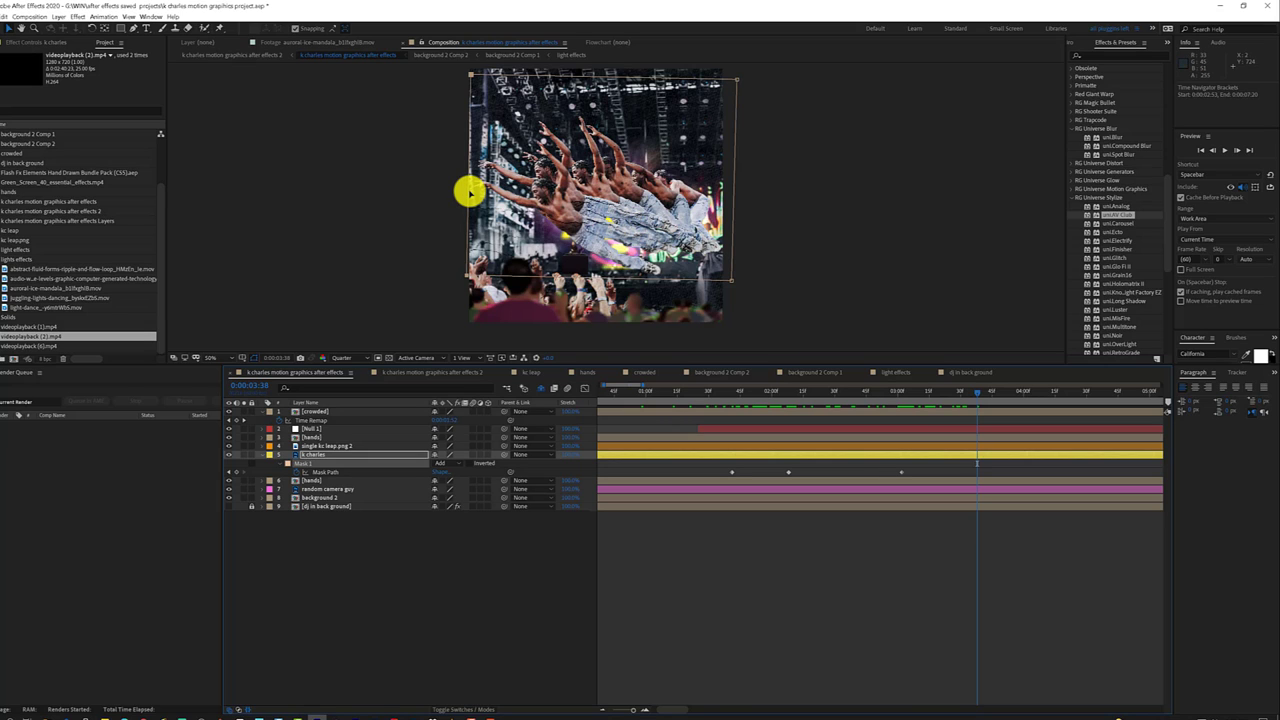
{"action": "left_click_drag", "start_coordinate": [469, 191], "coordinate": [477, 190]}
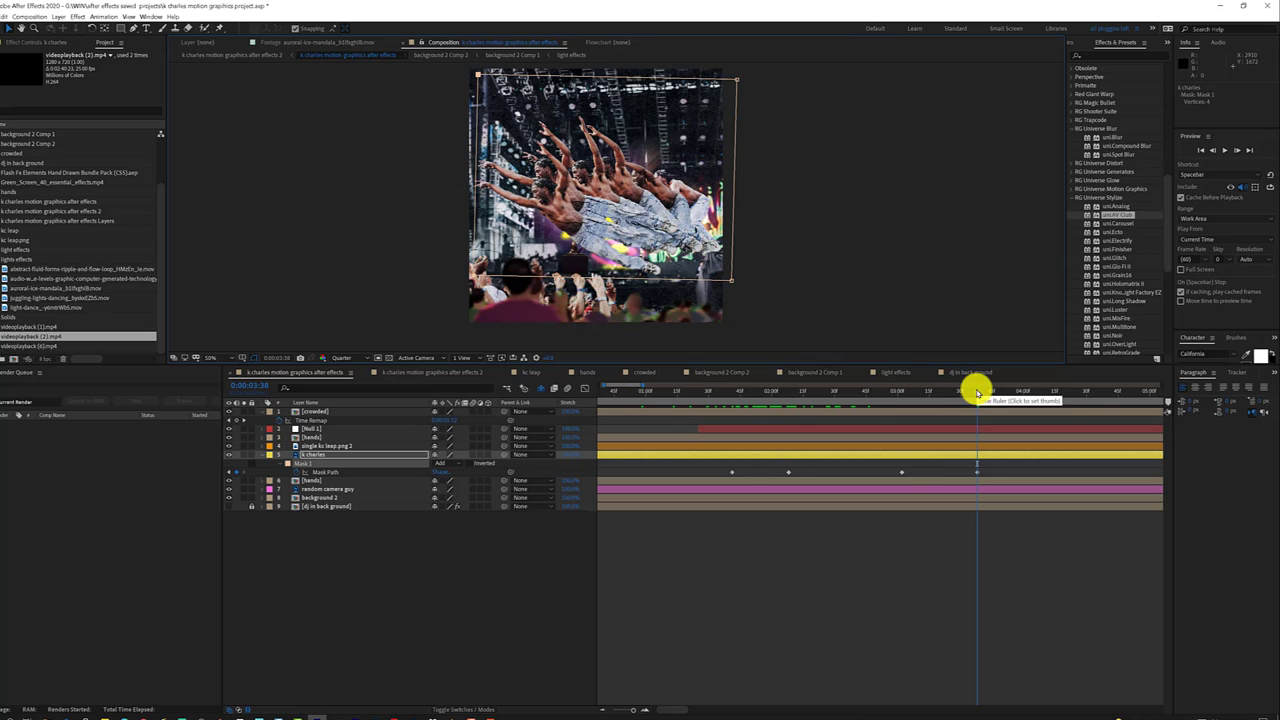
{"action": "left_click_drag", "start_coordinate": [975, 389], "coordinate": [1004, 392]}
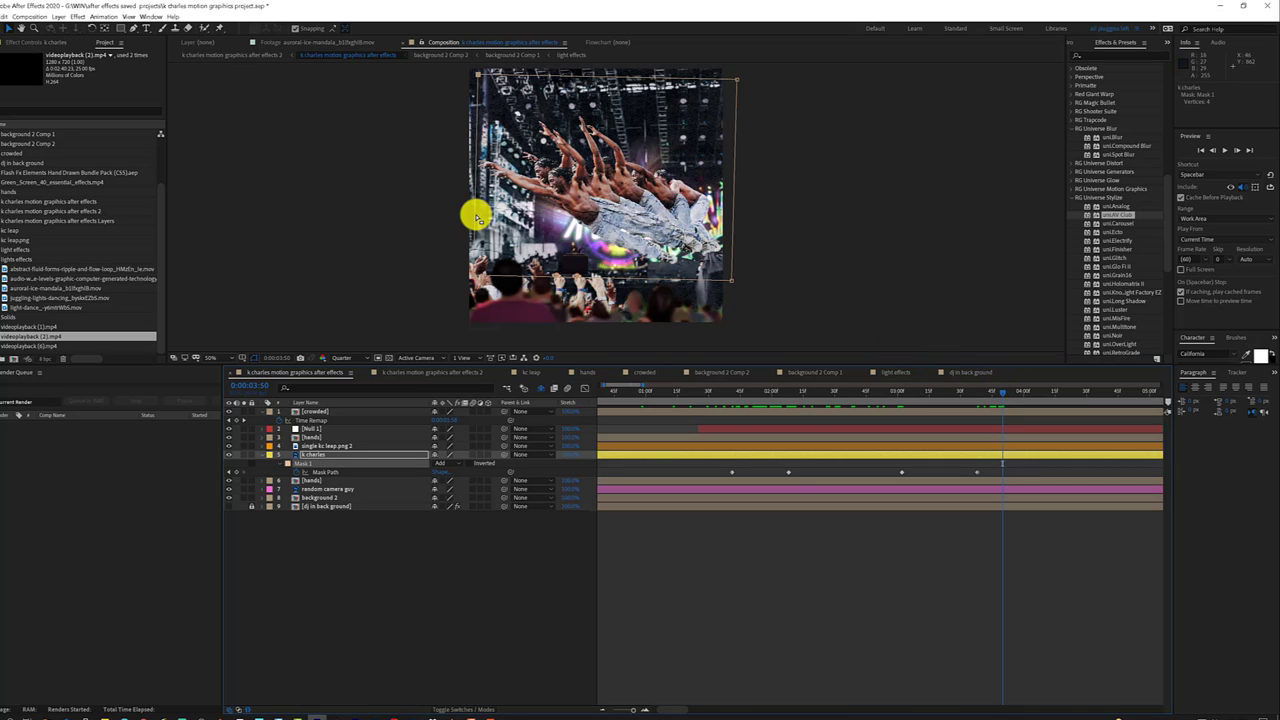
{"action": "left_click_drag", "start_coordinate": [476, 215], "coordinate": [508, 215]}
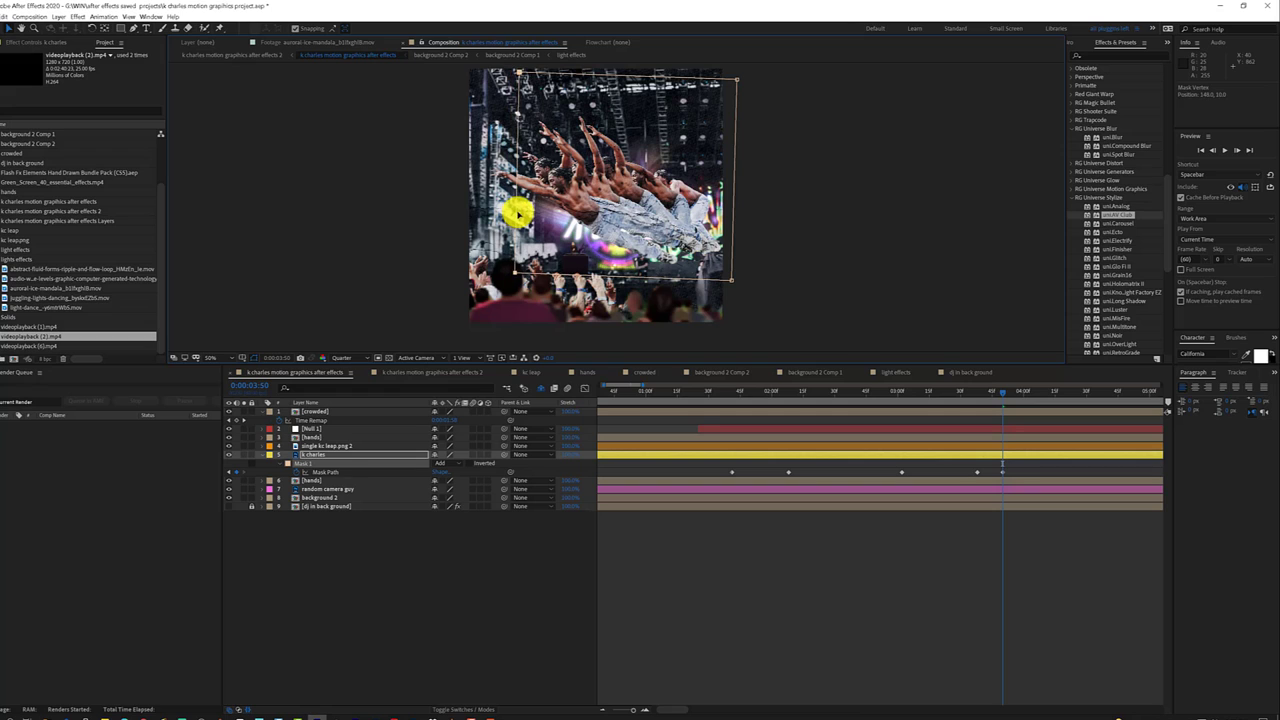
{"action": "left_click_drag", "start_coordinate": [510, 213], "coordinate": [520, 218]}
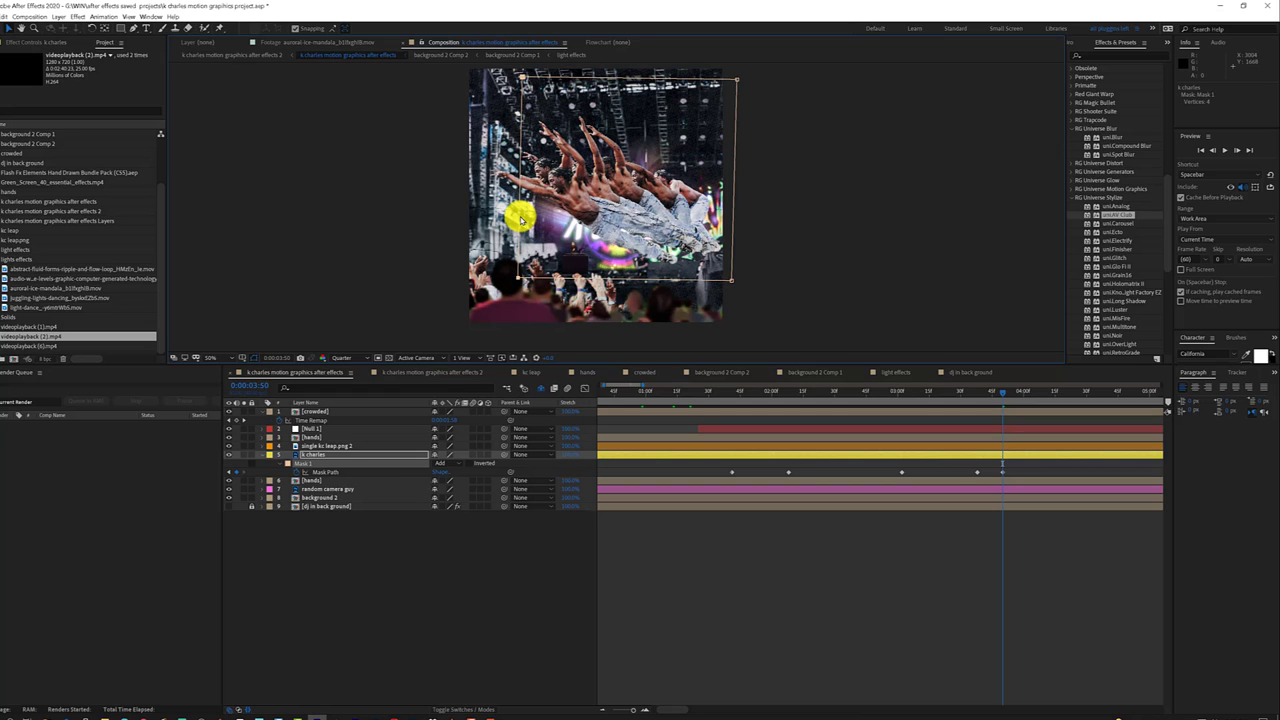
{"action": "left_click", "coordinate": [1004, 392]}
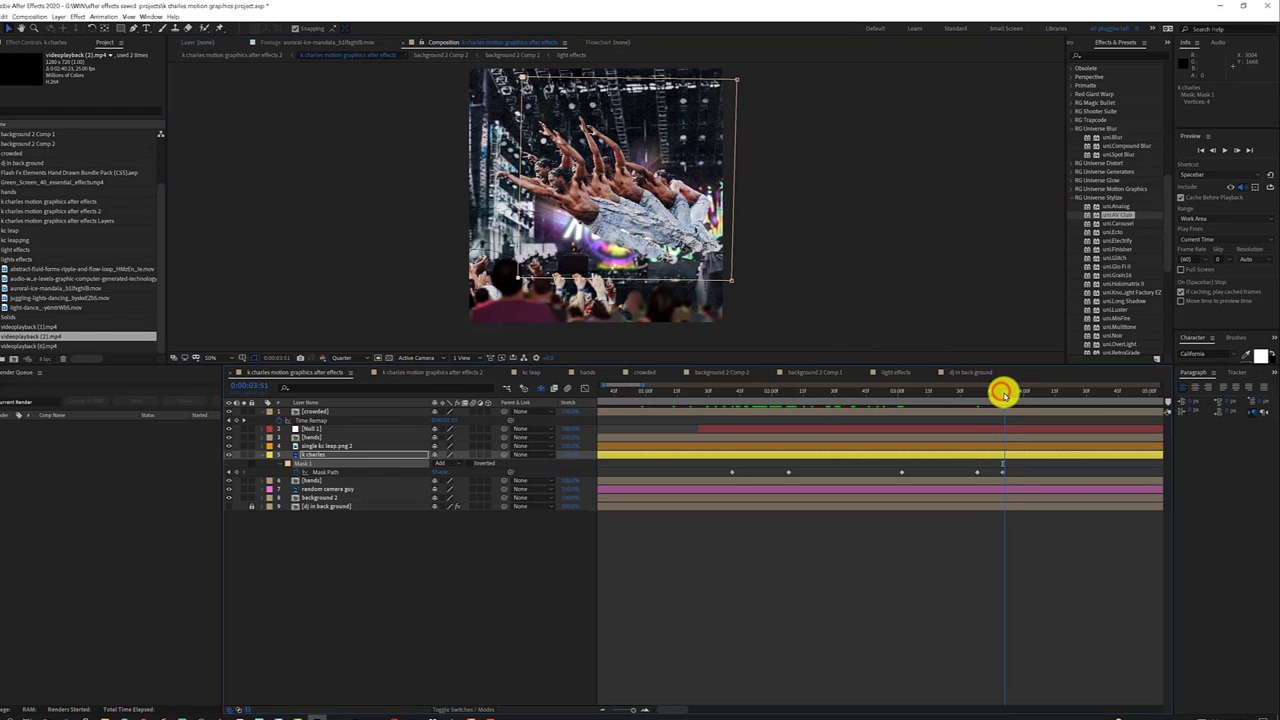
{"action": "left_click_drag", "start_coordinate": [1004, 393], "coordinate": [1024, 396]}
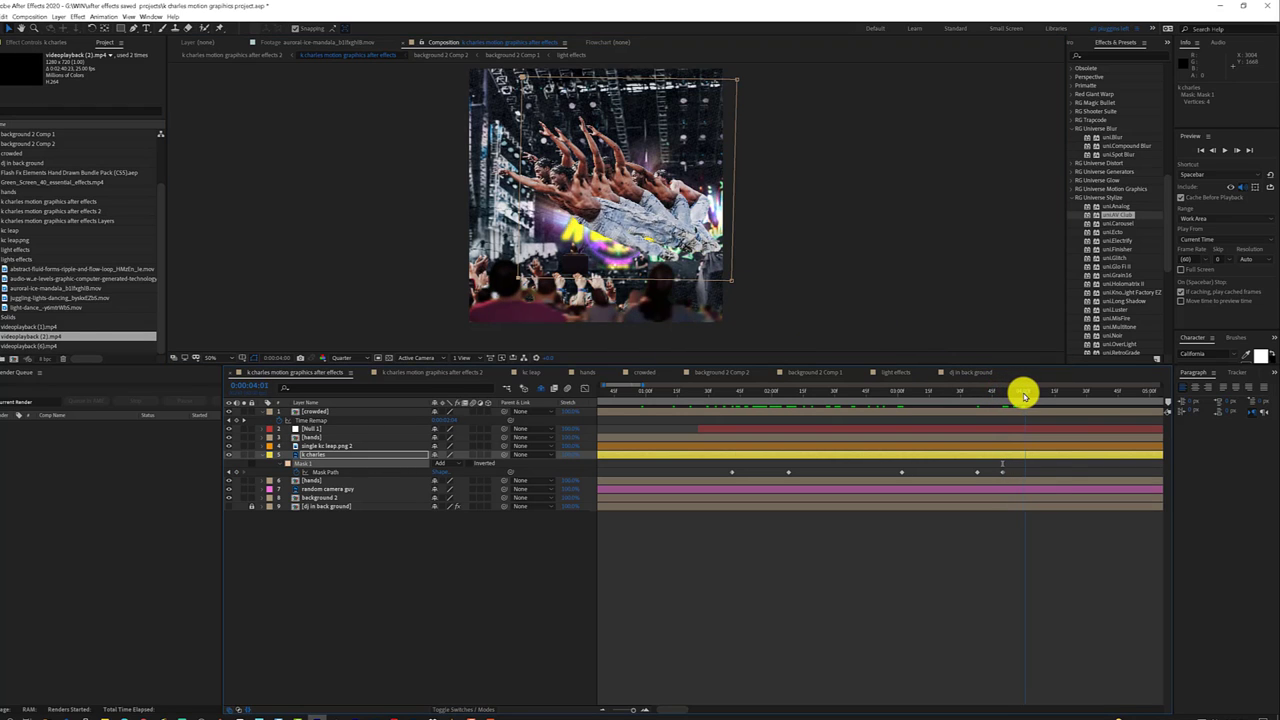
{"action": "left_click_drag", "start_coordinate": [1024, 396], "coordinate": [1113, 386]}
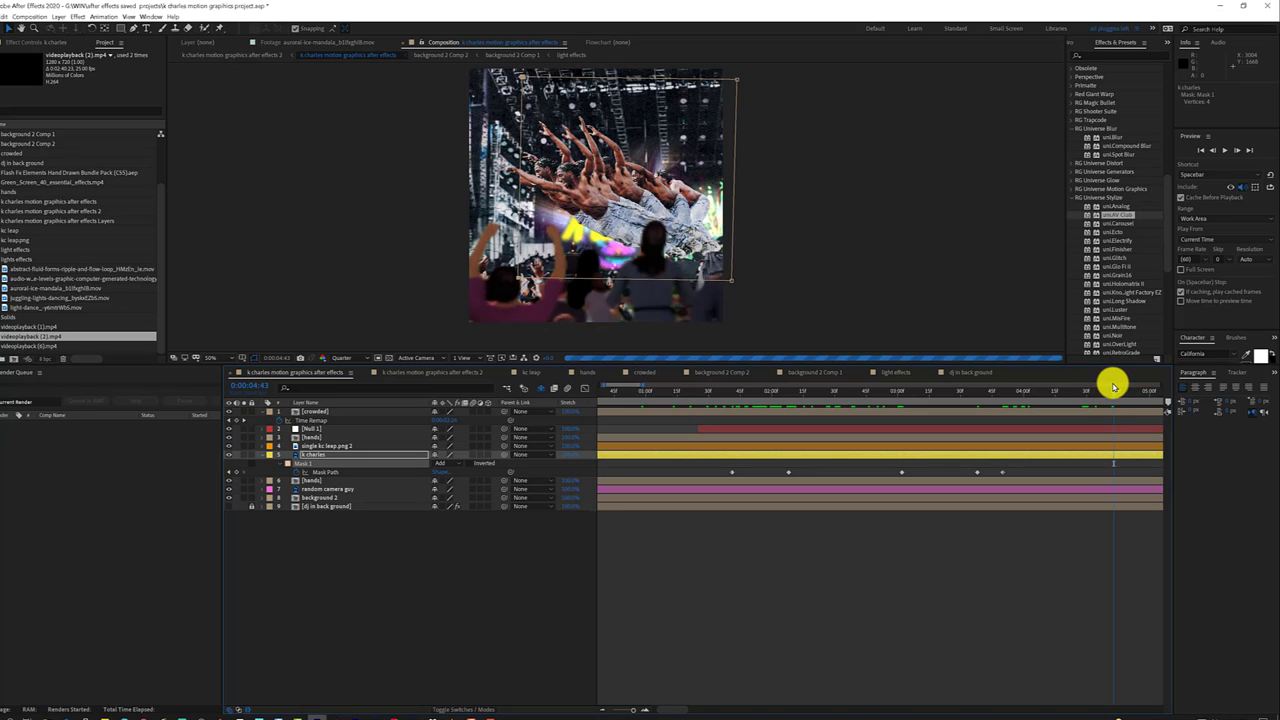
Select Mask 1 and drag its left vertices right past the leftmost dancer copies.
{"action": "left_click", "coordinate": [519, 231]}
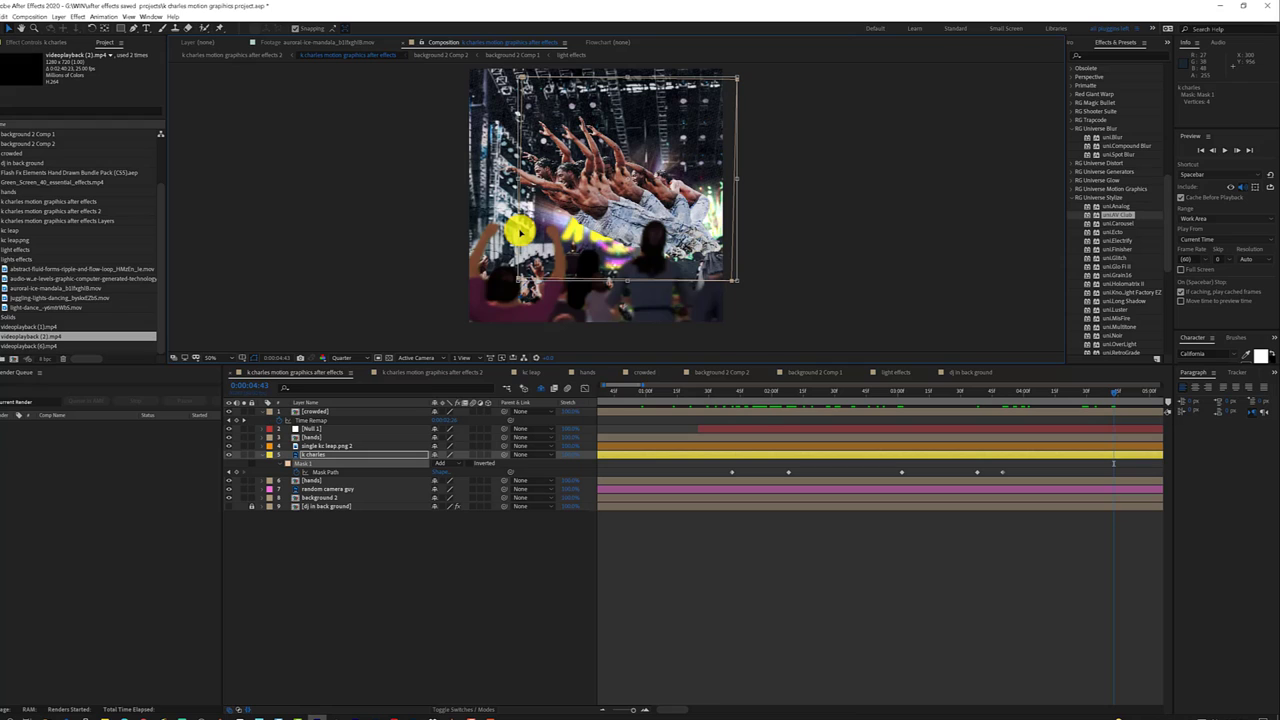
{"action": "left_click", "coordinate": [929, 561]}
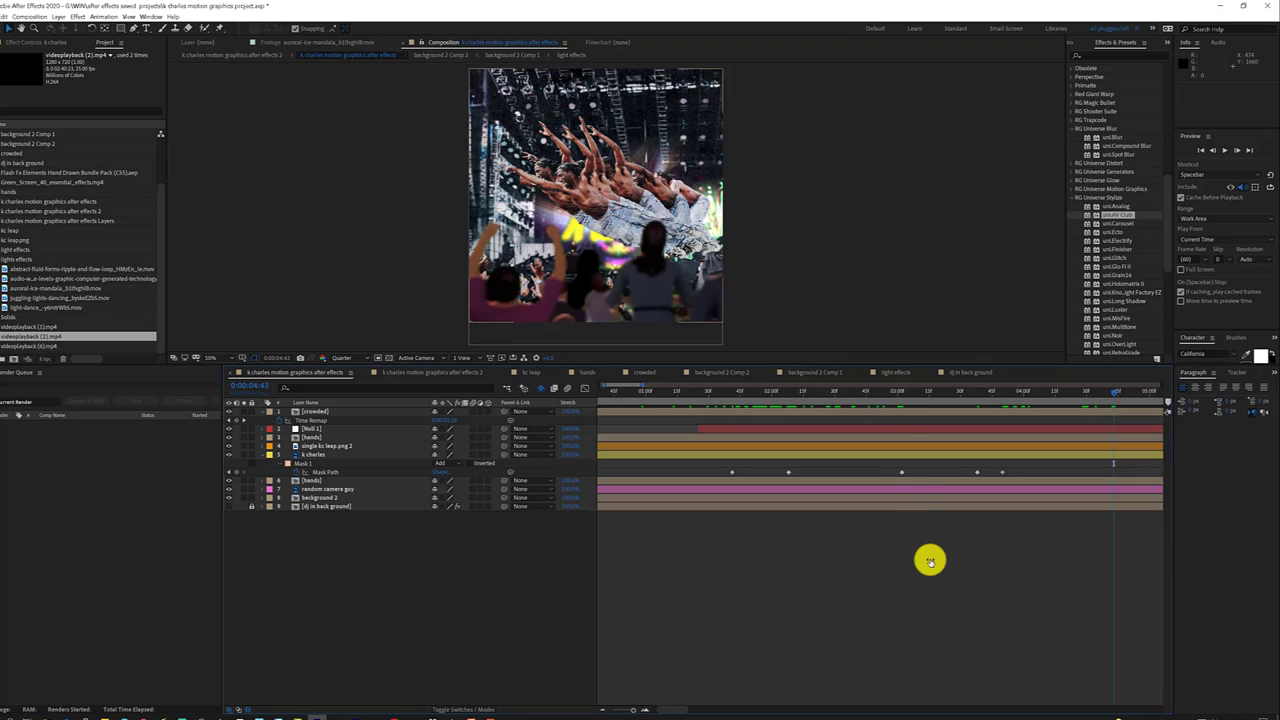
{"action": "left_click", "coordinate": [323, 466]}
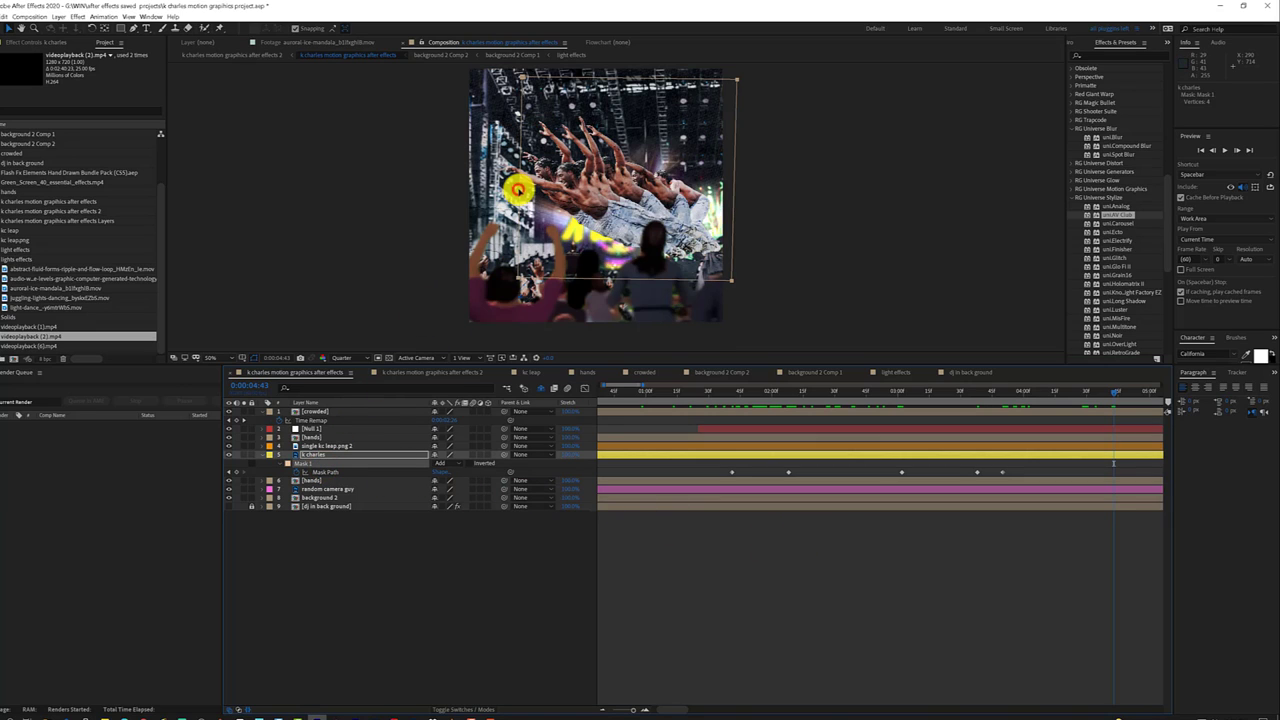
{"action": "left_click_drag", "start_coordinate": [518, 188], "coordinate": [522, 190]}
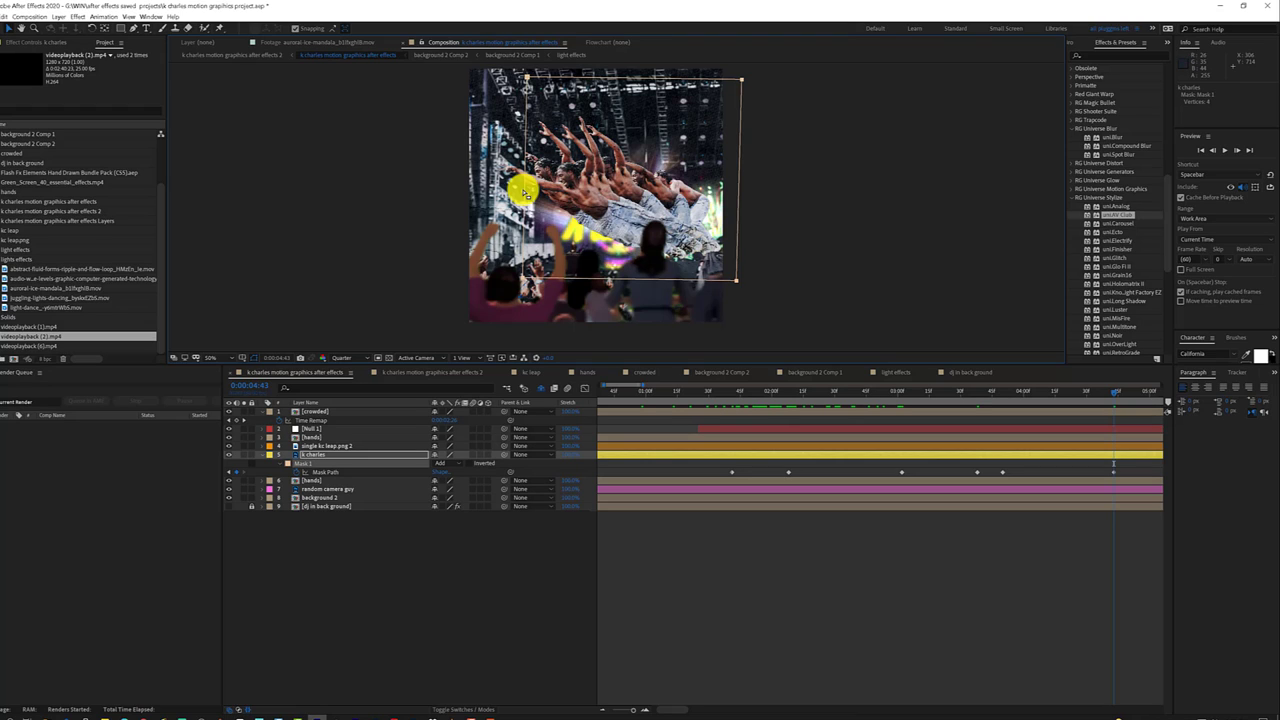
{"action": "left_click_drag", "start_coordinate": [524, 193], "coordinate": [520, 192]}
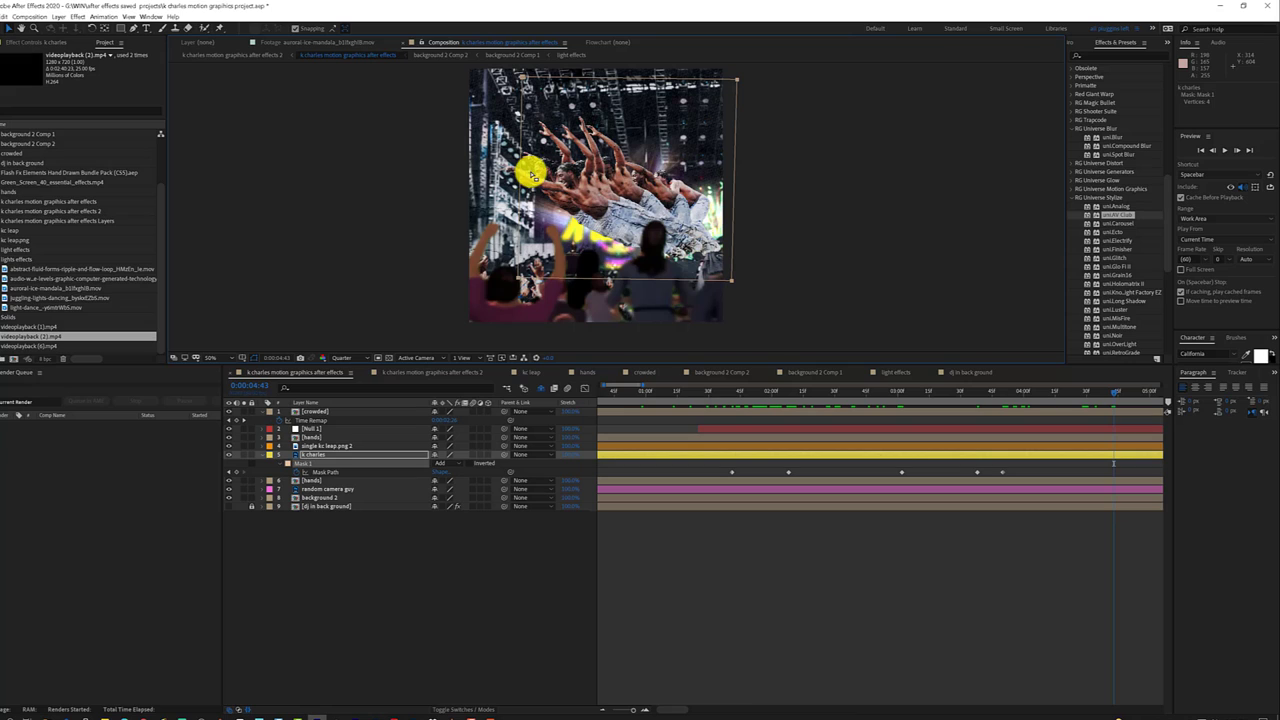
{"action": "left_click", "coordinate": [522, 174]}
{"action": "left_click", "coordinate": [520, 172]}
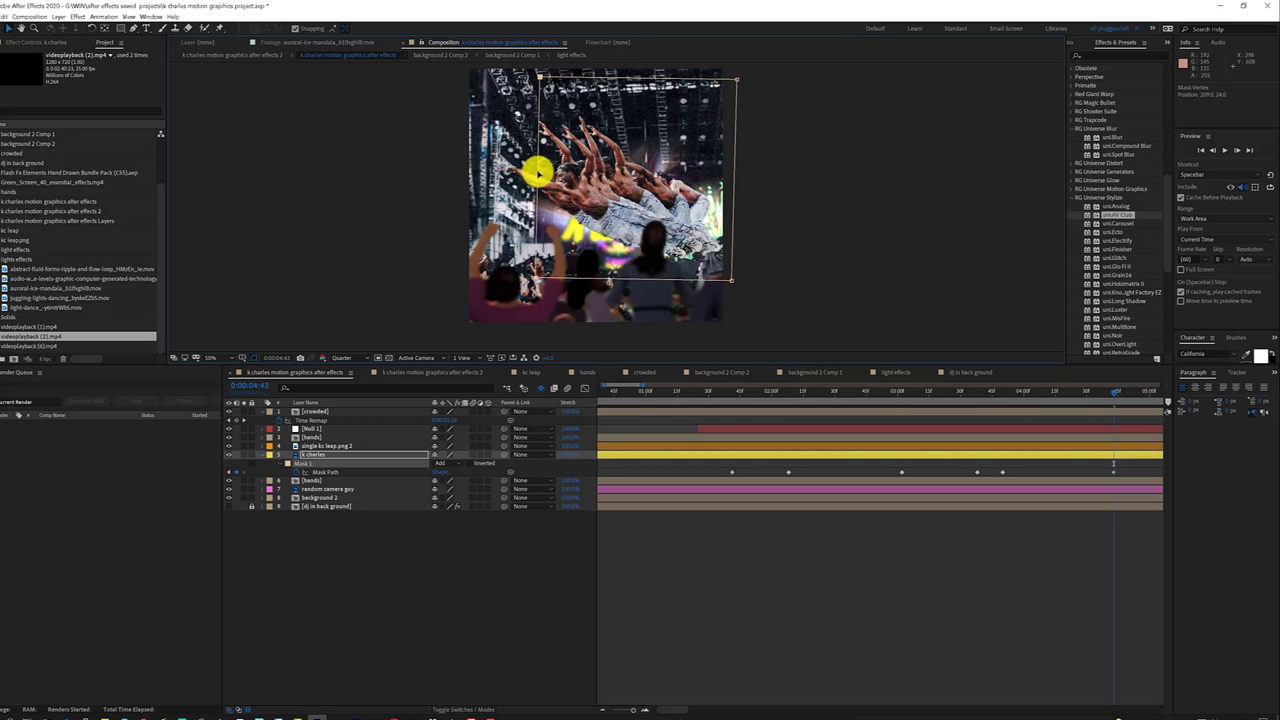
{"action": "left_click_drag", "start_coordinate": [537, 173], "coordinate": [584, 170]}
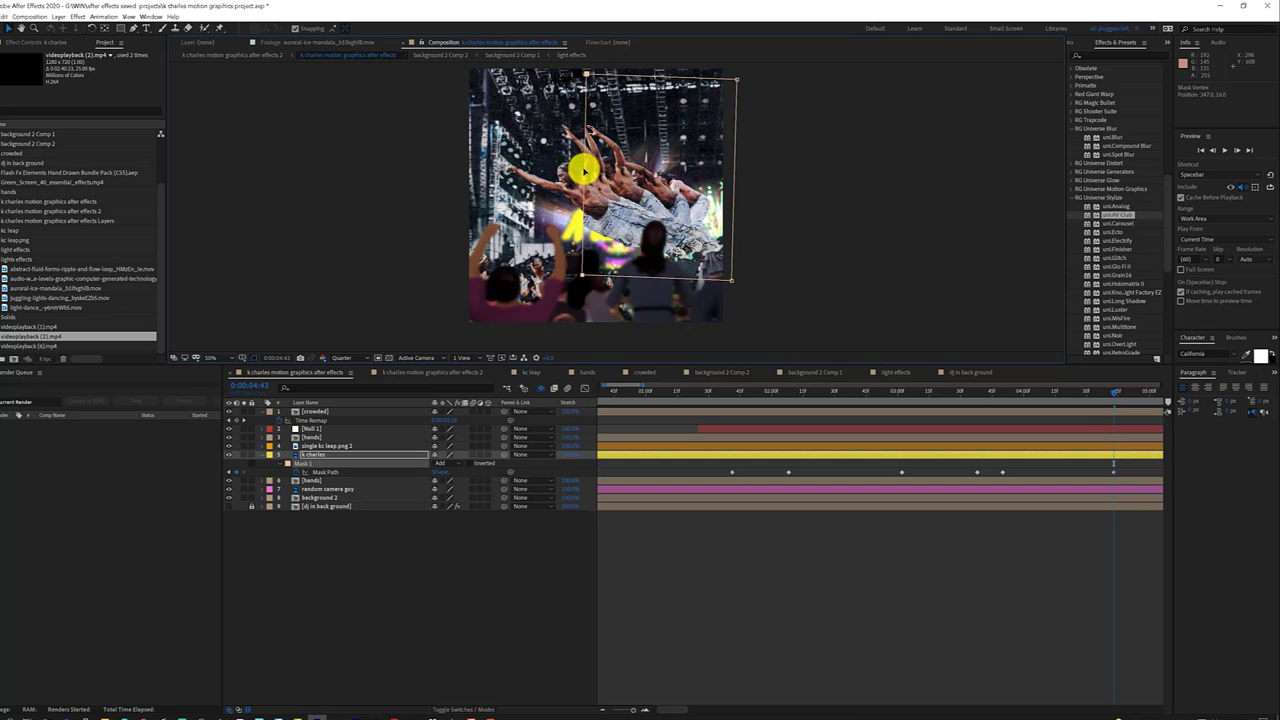
{"action": "mouse_move", "coordinate": [1110, 391]}
{"action": "left_mouse_down"}
{"action": "mouse_move", "coordinate": [924, 416]}
{"action": "mouse_move", "coordinate": [1163, 393]}
{"action": "mouse_move", "coordinate": [1061, 398]}
{"action": "left_mouse_up"}
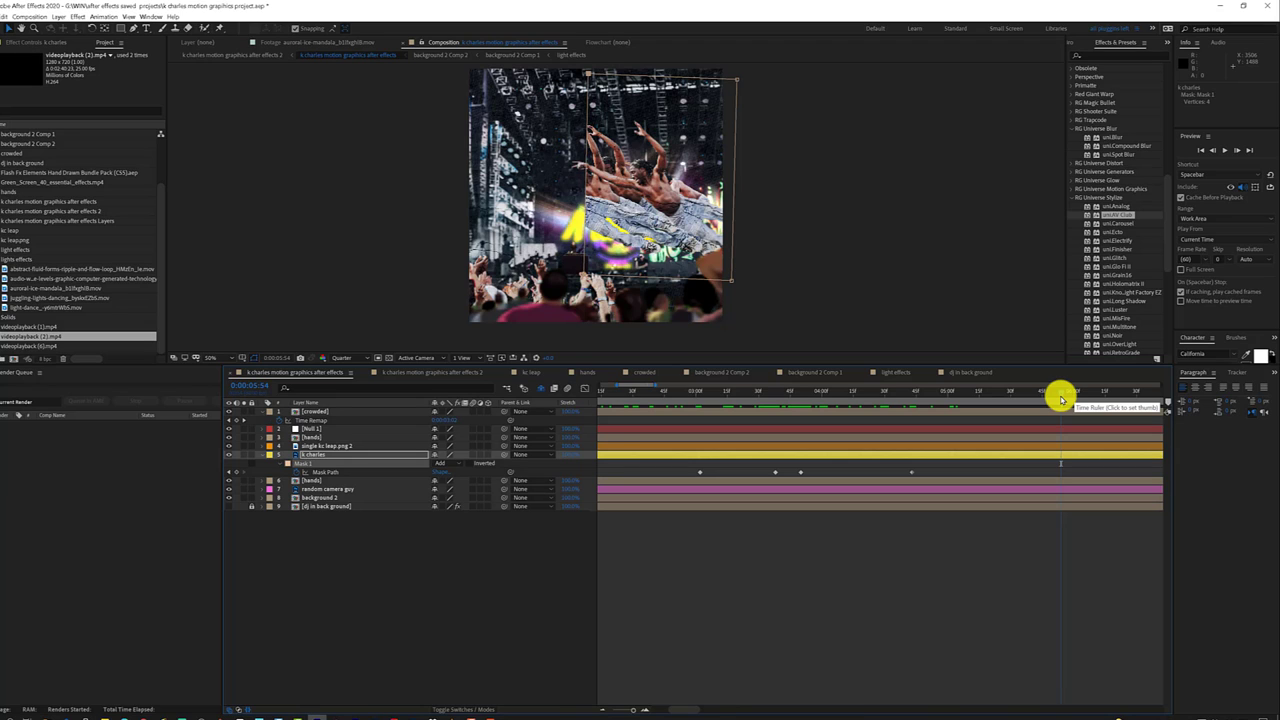
{"action": "scroll", "coordinate": [1061, 399], "scroll_direction": "right", "scroll_amount": 3}
{"action": "scroll", "coordinate": [1061, 399], "scroll_direction": "right", "scroll_amount": 2}
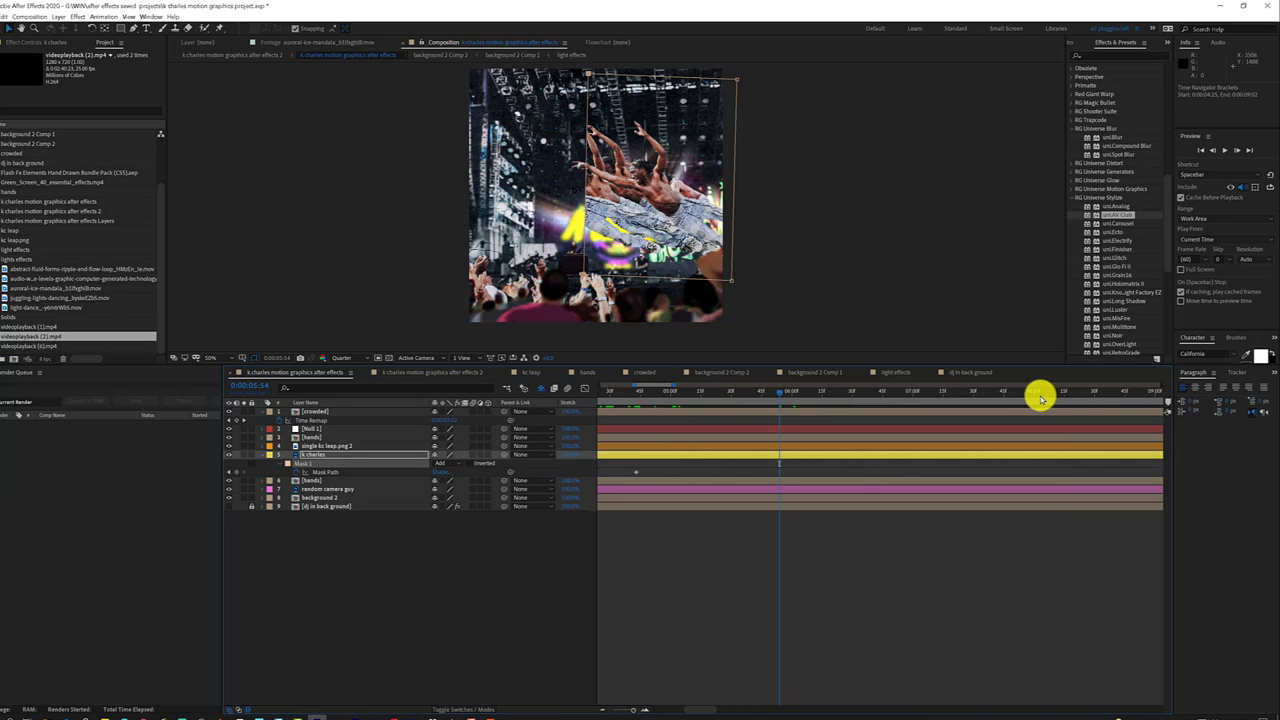
{"action": "left_click", "coordinate": [694, 390]}
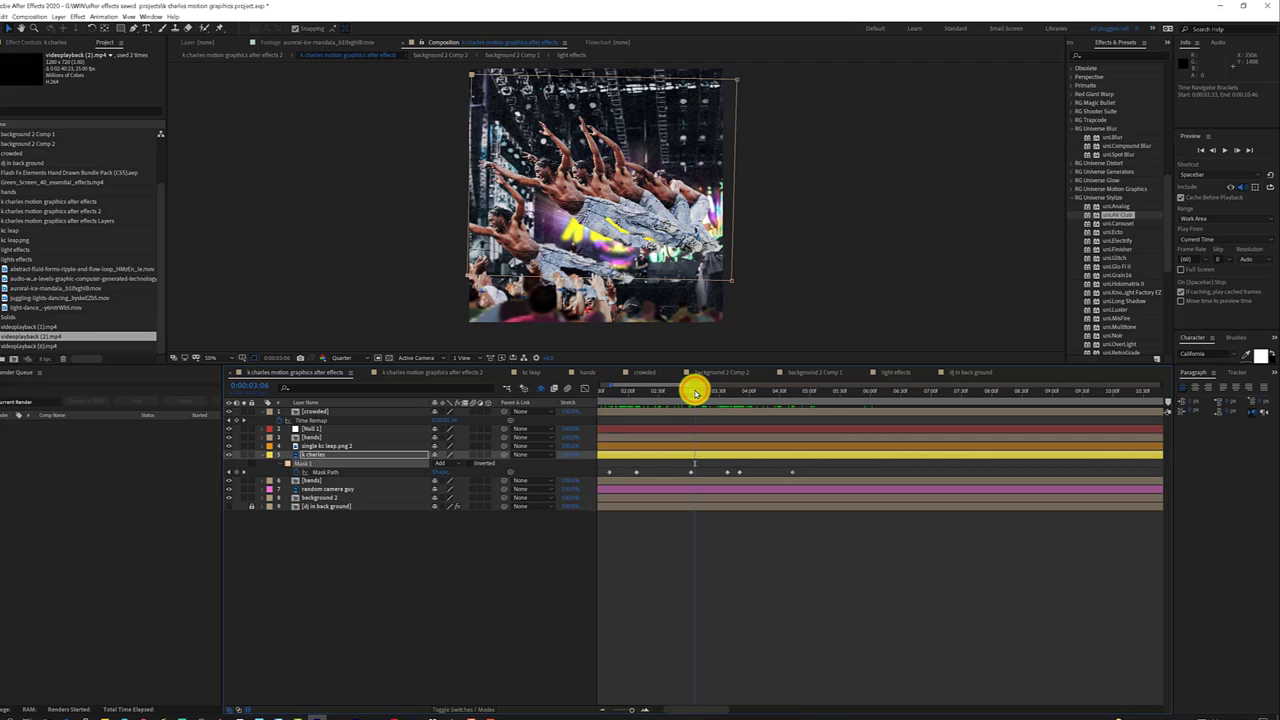
{"action": "scroll", "coordinate": [695, 392], "scroll_direction": "up", "scroll_amount": 2}
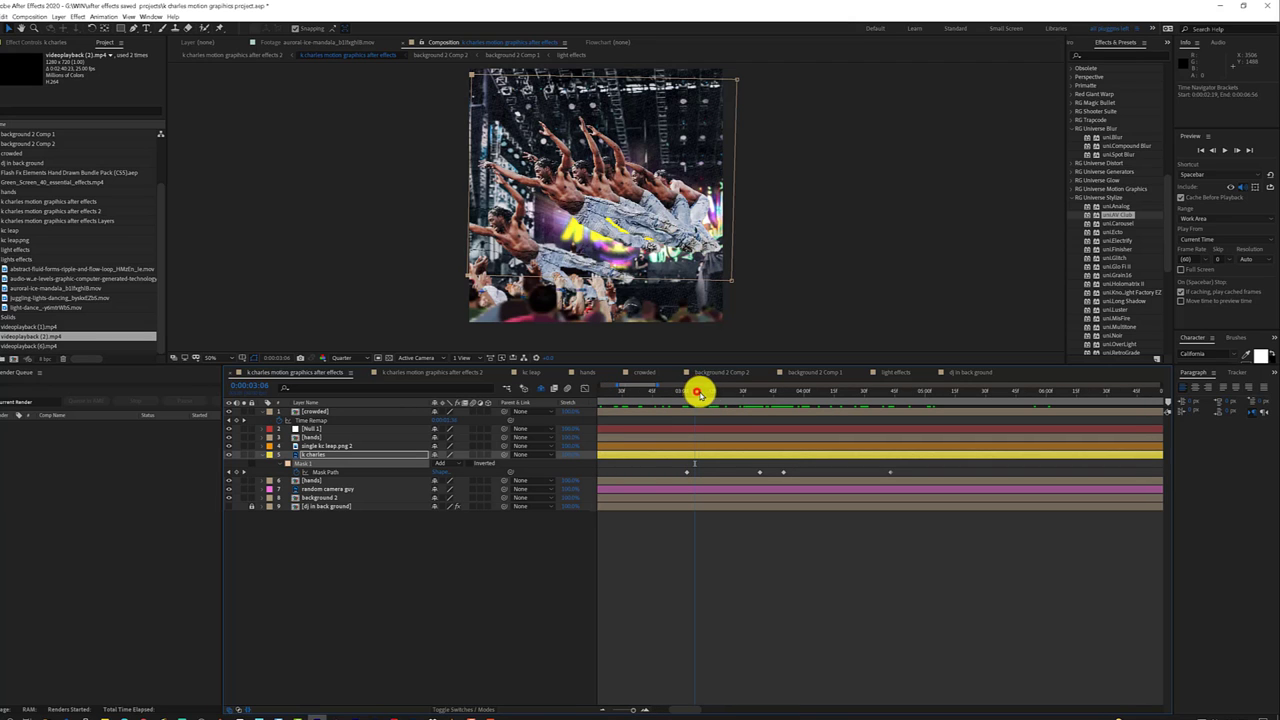
{"action": "left_click_drag", "start_coordinate": [697, 395], "coordinate": [757, 396]}
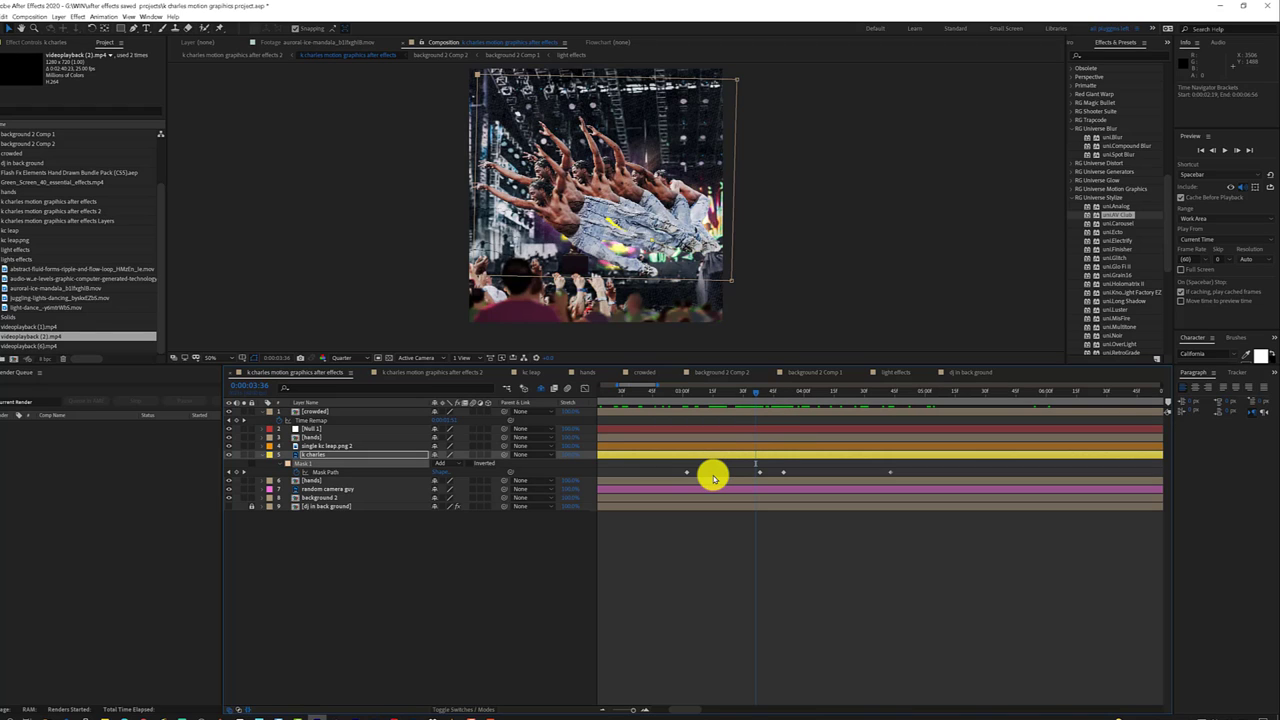
{"action": "mouse_move", "coordinate": [755, 393]}
{"action": "left_mouse_down"}
{"action": "mouse_move", "coordinate": [868, 373]}
{"action": "mouse_move", "coordinate": [1015, 372]}
{"action": "left_mouse_up"}
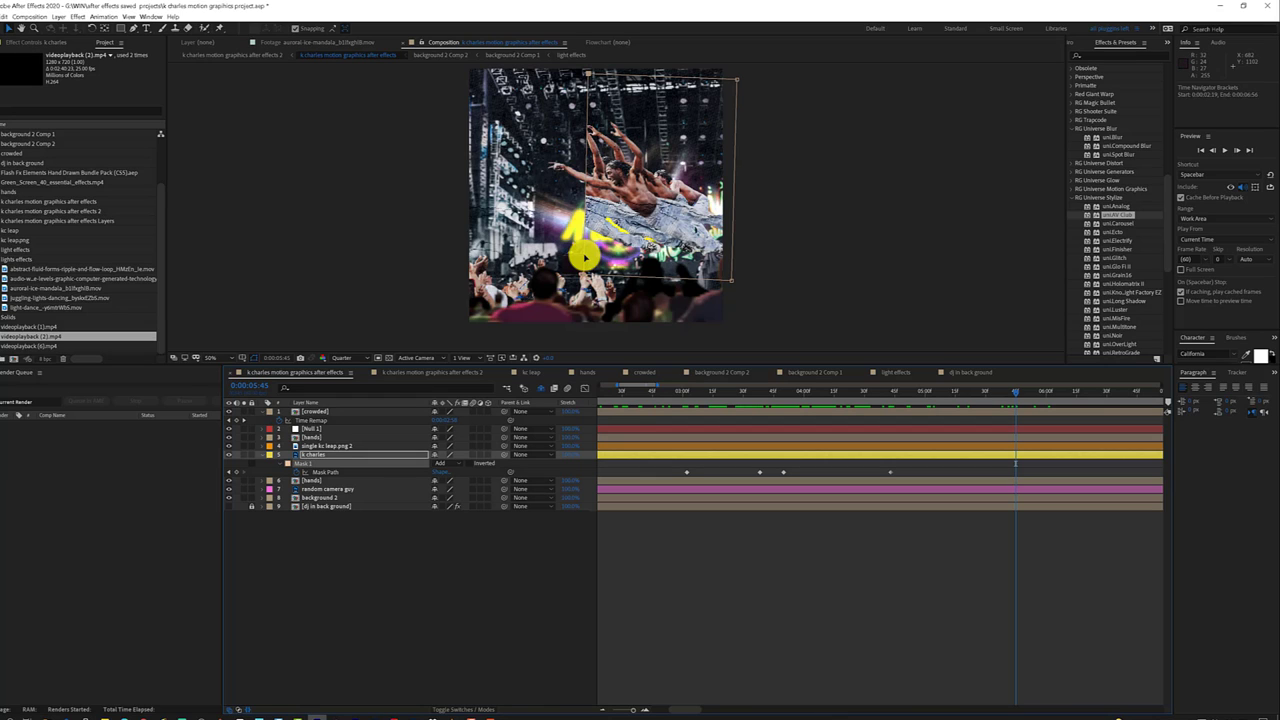
Keyframe the mask's left edge further right, pull it slightly left near 0:00:04:58, then preview.
{"action": "left_click_drag", "start_coordinate": [584, 256], "coordinate": [585, 256]}
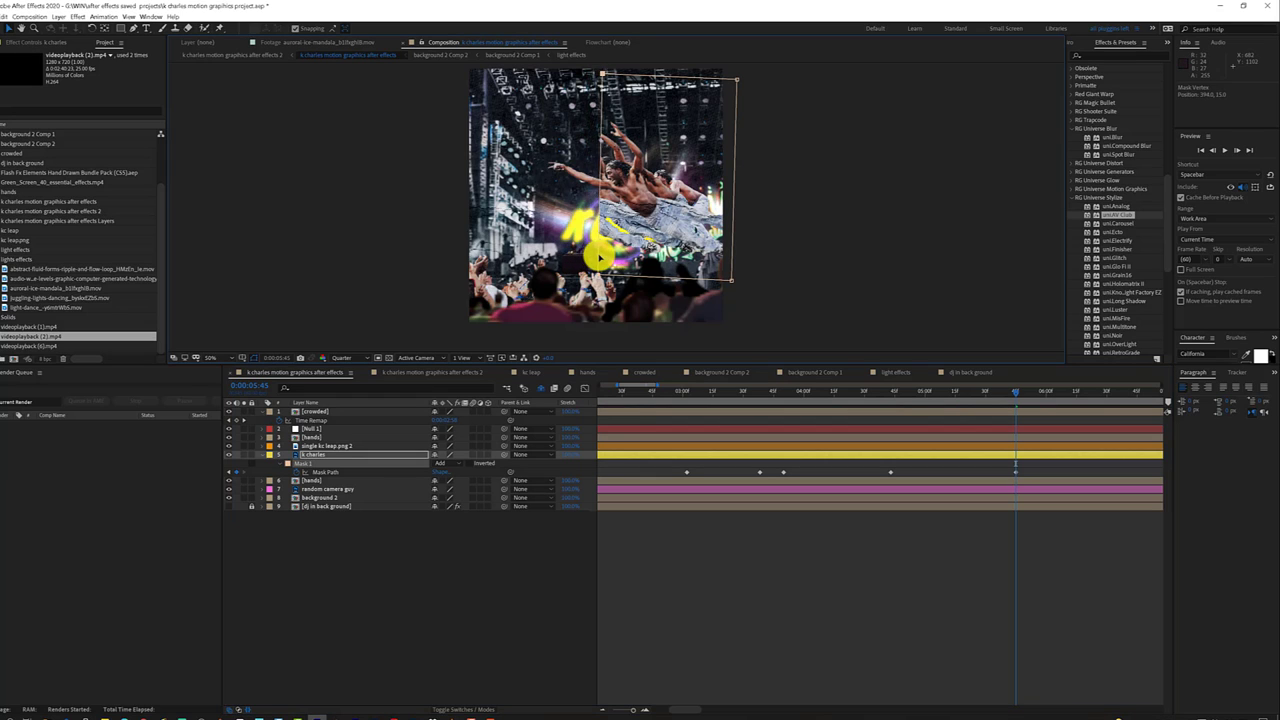
{"action": "left_click_drag", "start_coordinate": [620, 258], "coordinate": [675, 260]}
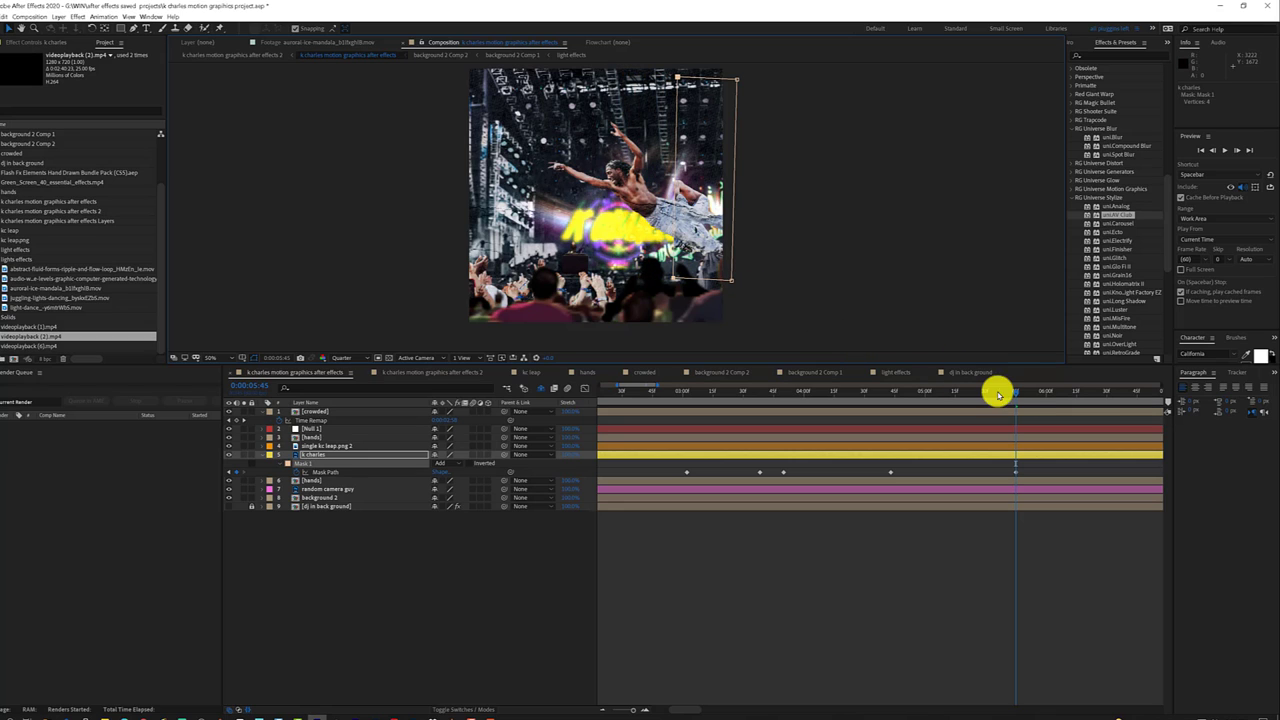
{"action": "mouse_move", "coordinate": [1015, 402]}
{"action": "left_mouse_down"}
{"action": "mouse_move", "coordinate": [777, 401]}
{"action": "mouse_move", "coordinate": [963, 406]}
{"action": "mouse_move", "coordinate": [948, 417]}
{"action": "left_mouse_up"}
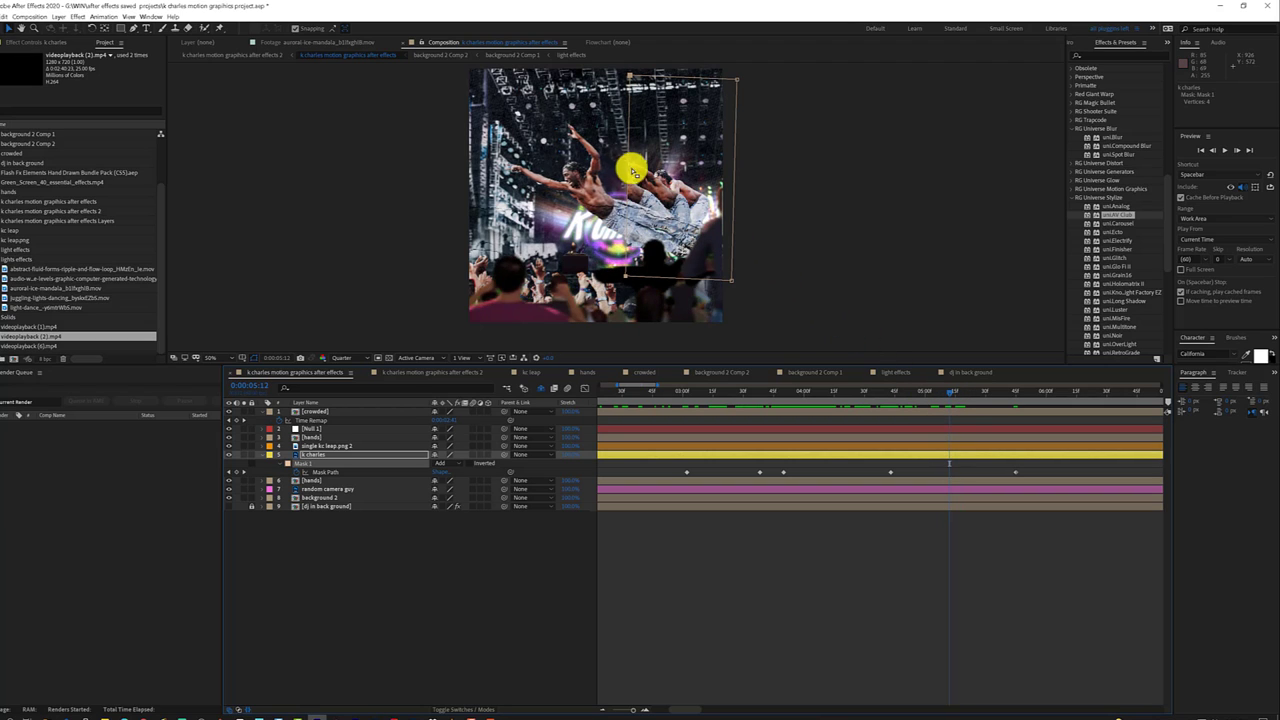
{"action": "left_click_drag", "start_coordinate": [628, 166], "coordinate": [614, 166]}
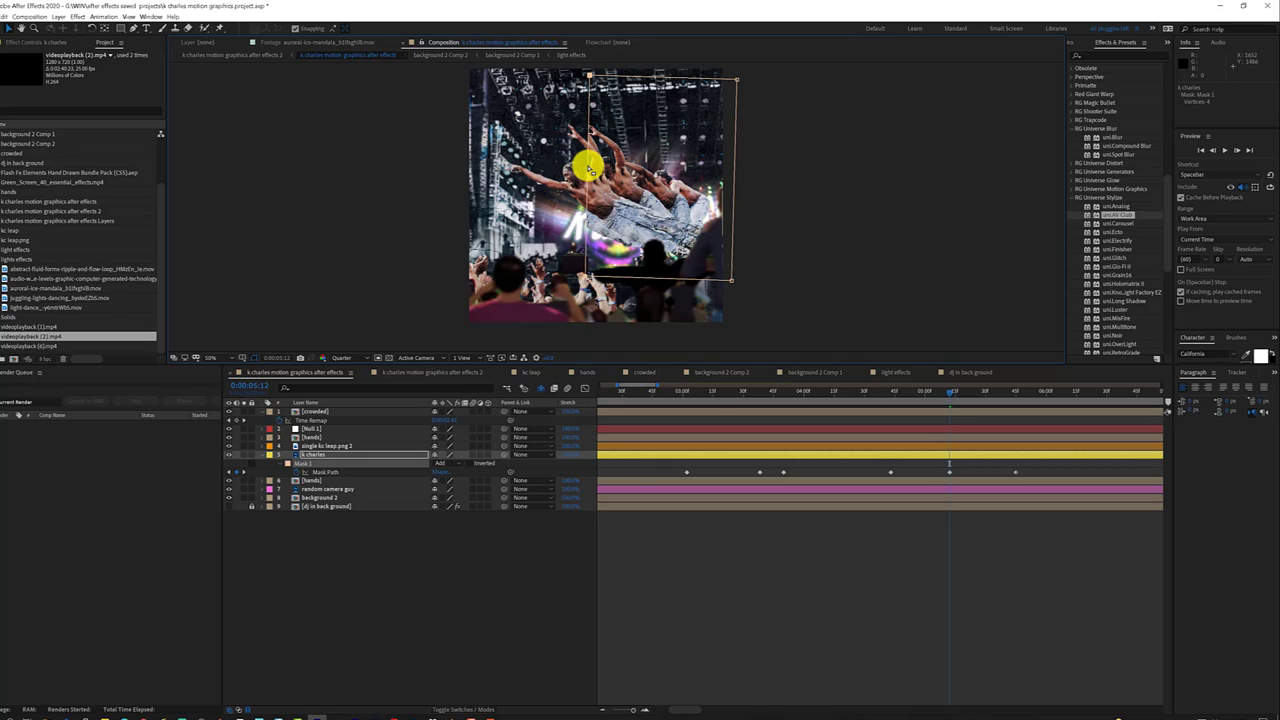
{"action": "left_click", "coordinate": [894, 396]}
{"action": "key", "text": "space"}
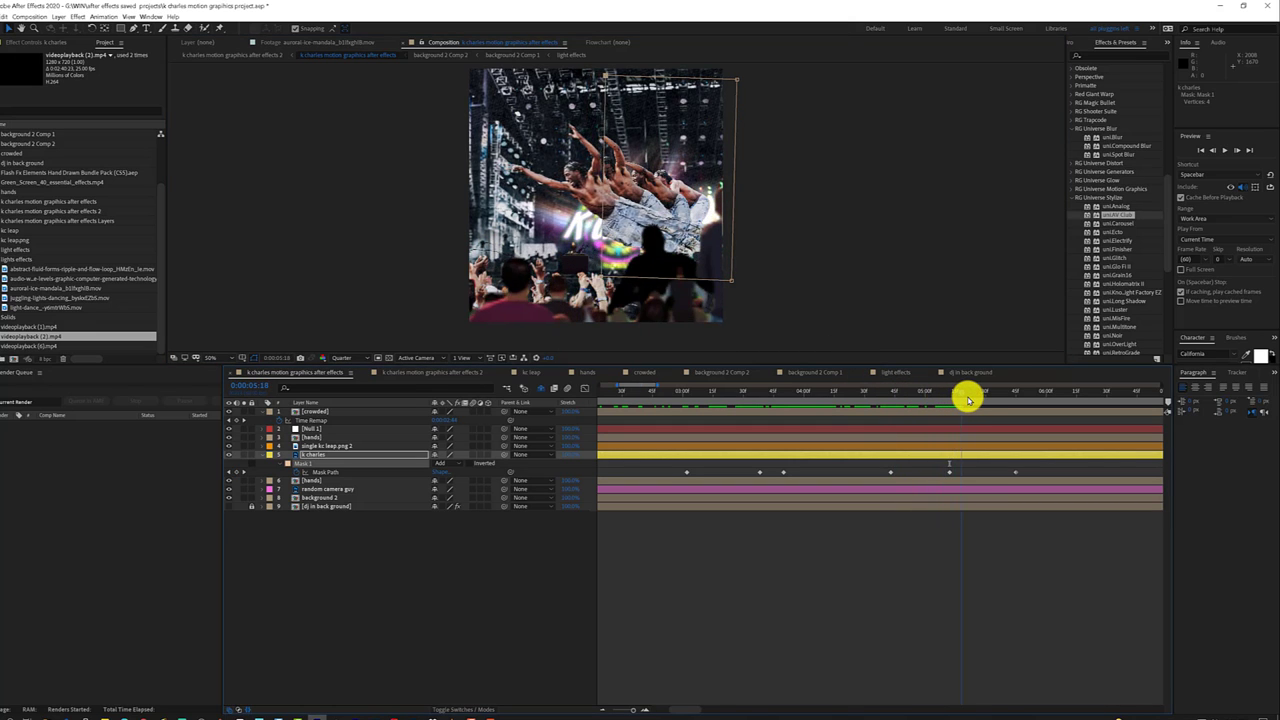
{"action": "mouse_move", "coordinate": [968, 400]}
{"action": "left_mouse_down"}
{"action": "mouse_move", "coordinate": [831, 406]}
{"action": "mouse_move", "coordinate": [981, 403]}
{"action": "left_mouse_up"}
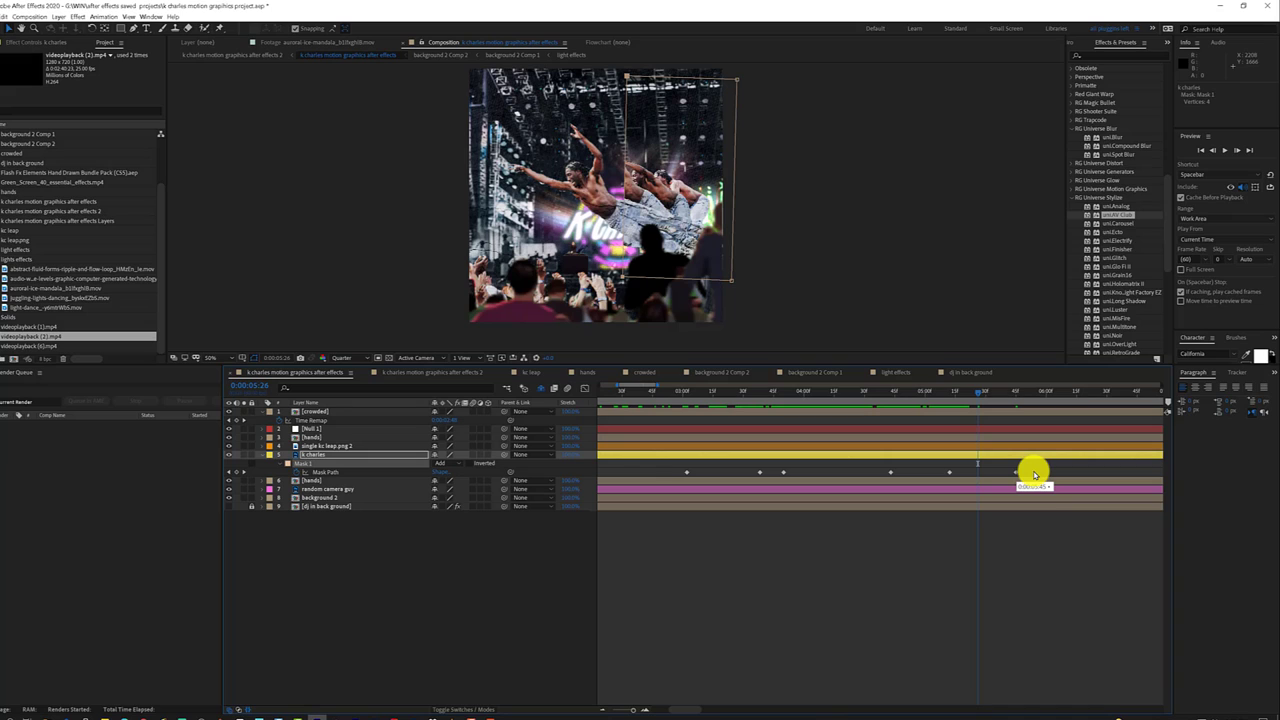
Marquee-select the later Mask Path keyframes, shift them slightly later, and scrub to check the timing.
{"action": "mouse_move", "coordinate": [1034, 474]}
{"action": "left_mouse_down"}
{"action": "mouse_move", "coordinate": [630, 471]}
{"action": "mouse_move", "coordinate": [647, 487]}
{"action": "left_mouse_up"}
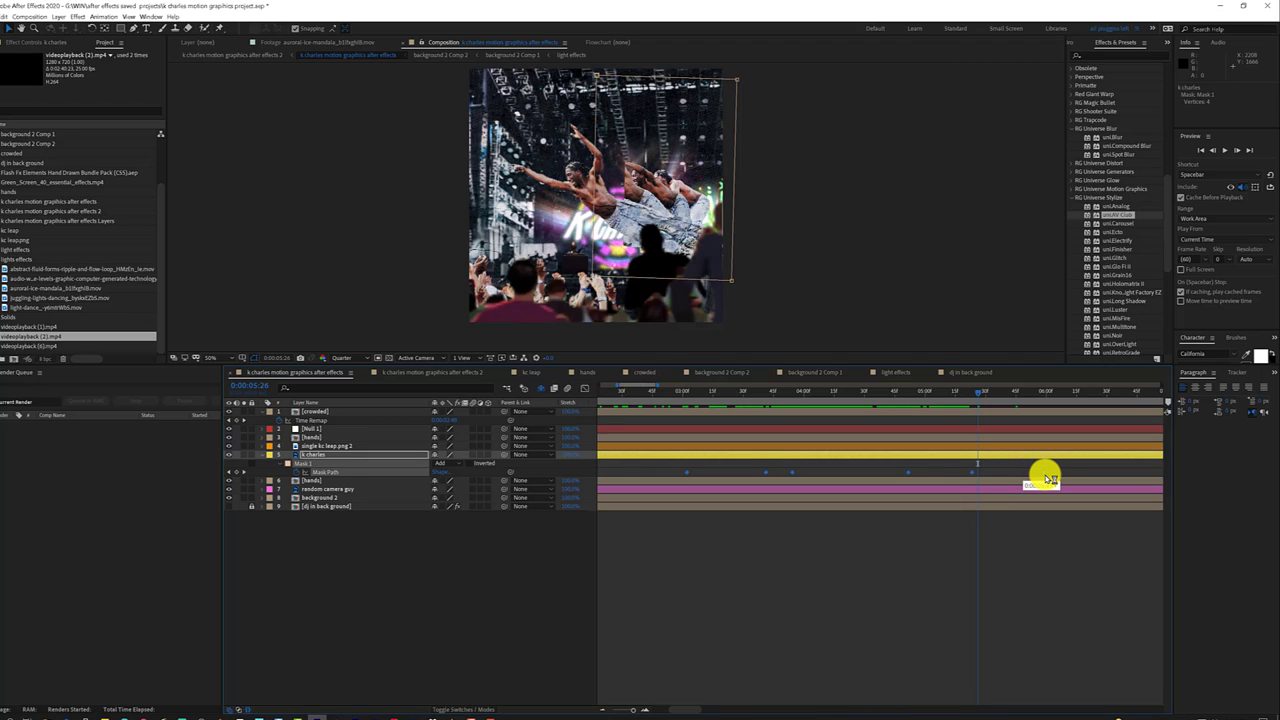
{"action": "left_click_drag", "start_coordinate": [1046, 479], "coordinate": [1054, 479]}
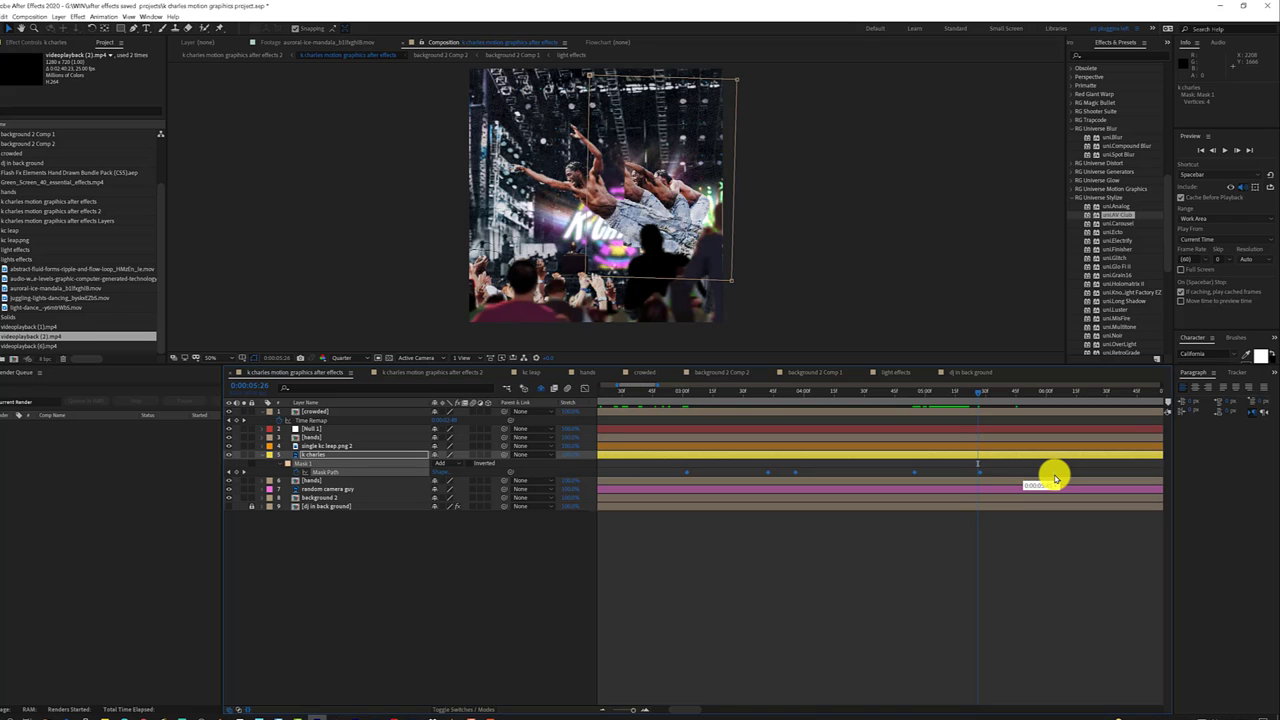
{"action": "left_click_drag", "start_coordinate": [1052, 476], "coordinate": [1061, 474]}
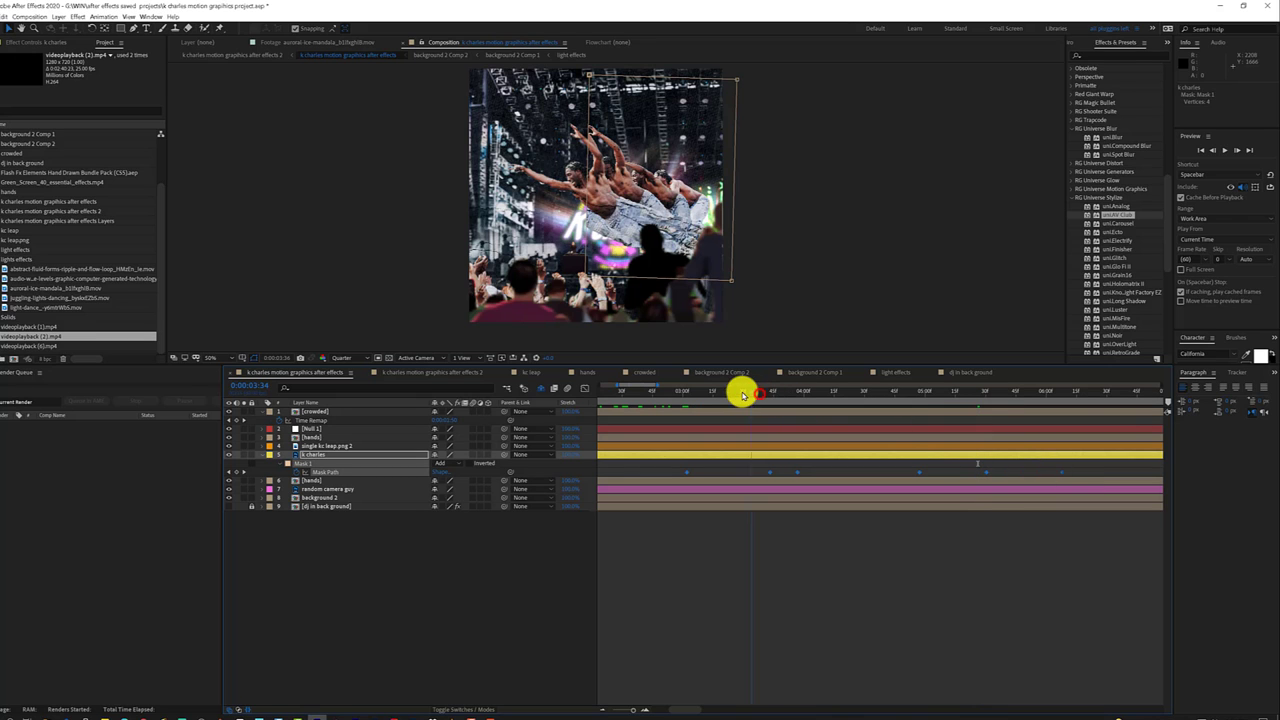
{"action": "left_click_drag", "start_coordinate": [742, 393], "coordinate": [1109, 422]}
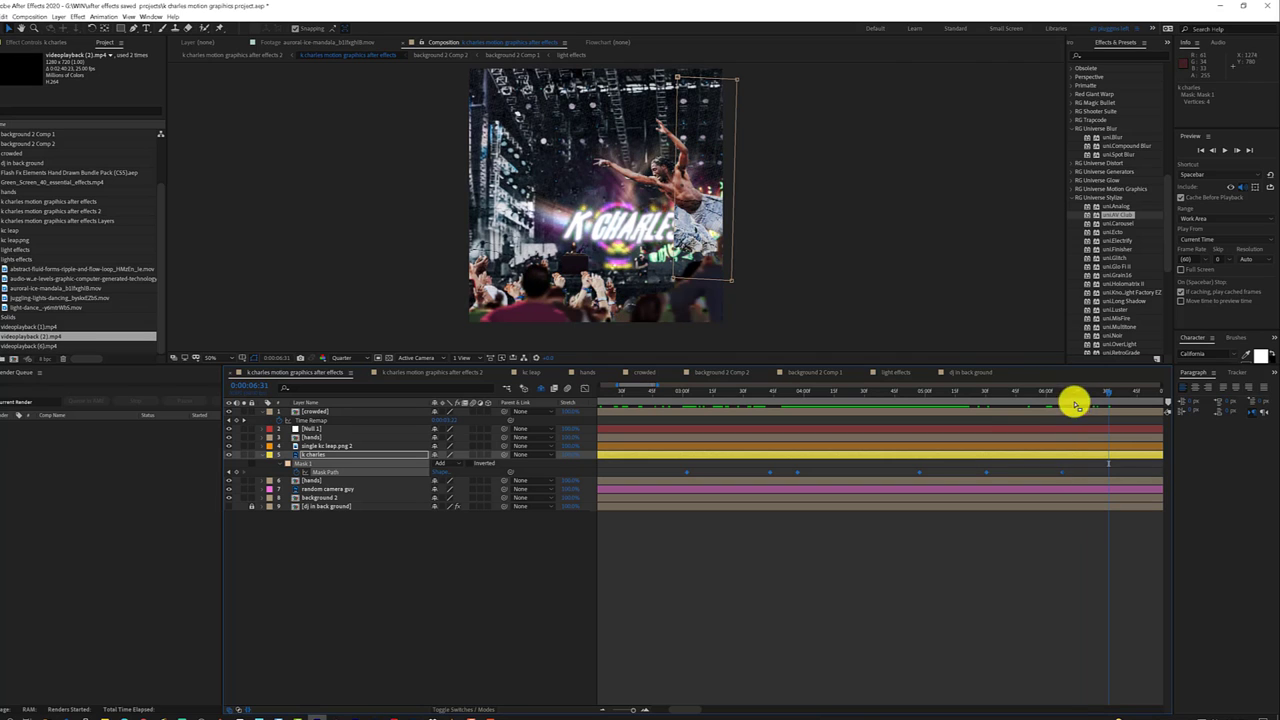
At 0:00:06:31, drag the mask's left edge right to expose the K-CHARLES sign, then check it at 0:00:06:18.
{"action": "left_click_drag", "start_coordinate": [676, 202], "coordinate": [720, 205]}
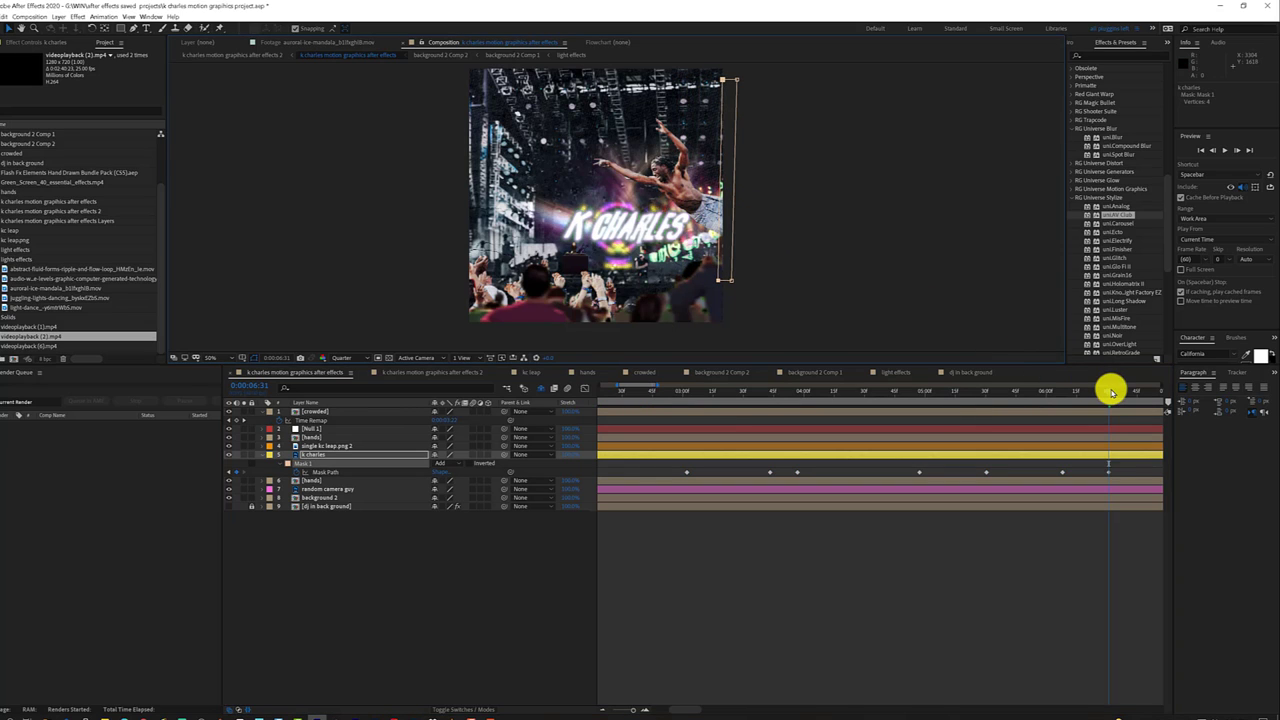
{"action": "left_click_drag", "start_coordinate": [1108, 390], "coordinate": [1027, 391]}
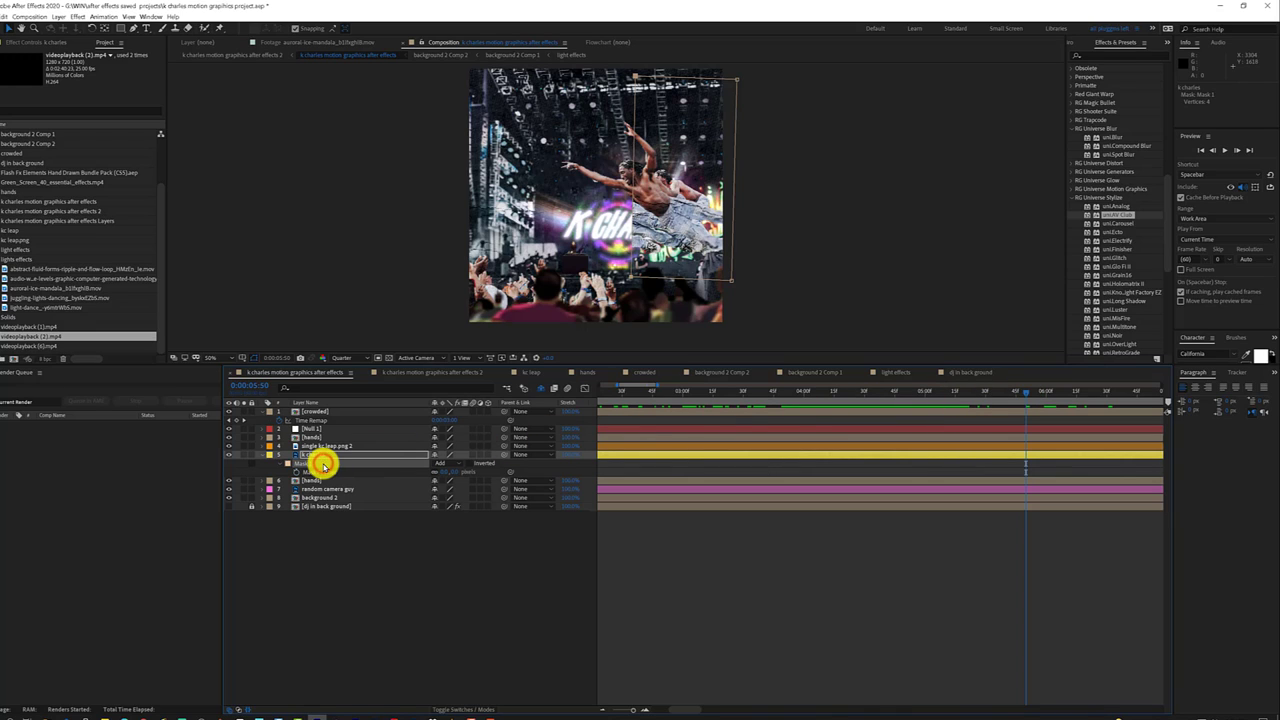
Raise Mask Feather on the k charles layer's Mask 1, then review the soft edge around 0:00:05:36 and 0:00:03:33.
{"action": "left_click", "coordinate": [440, 474]}
{"action": "left_click", "coordinate": [445, 476]}
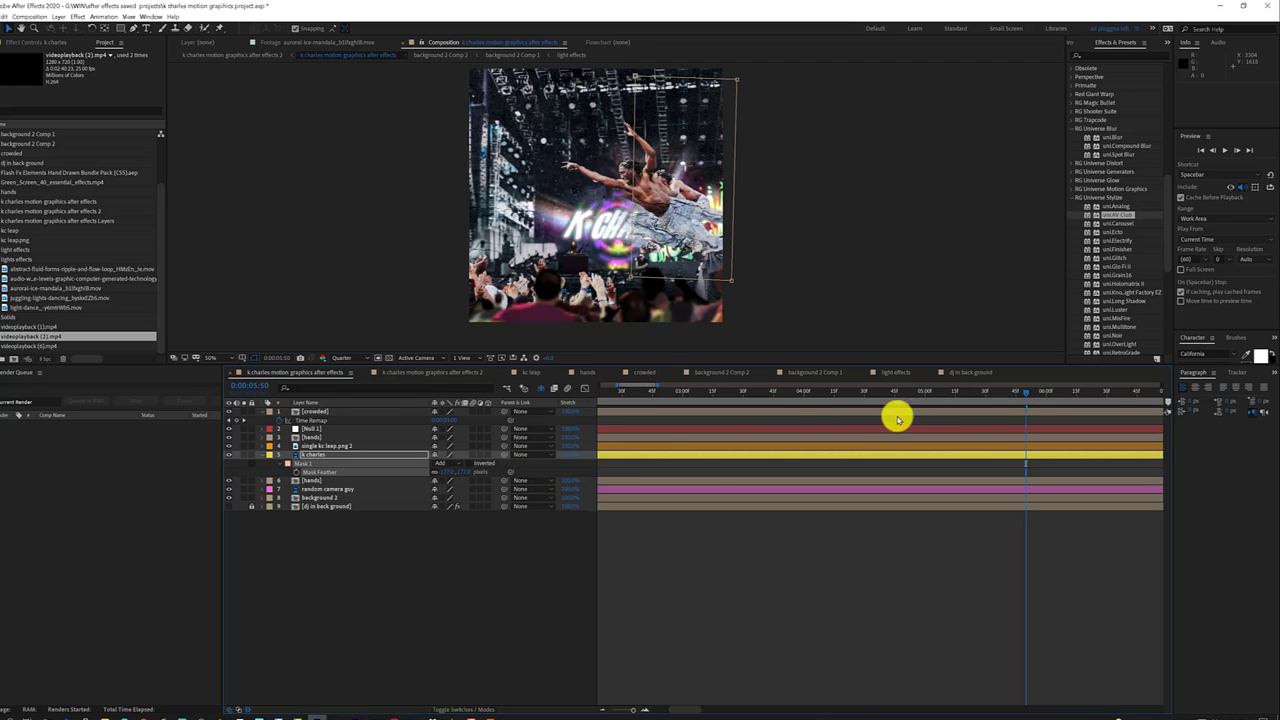
{"action": "left_click_drag", "start_coordinate": [1028, 394], "coordinate": [959, 399]}
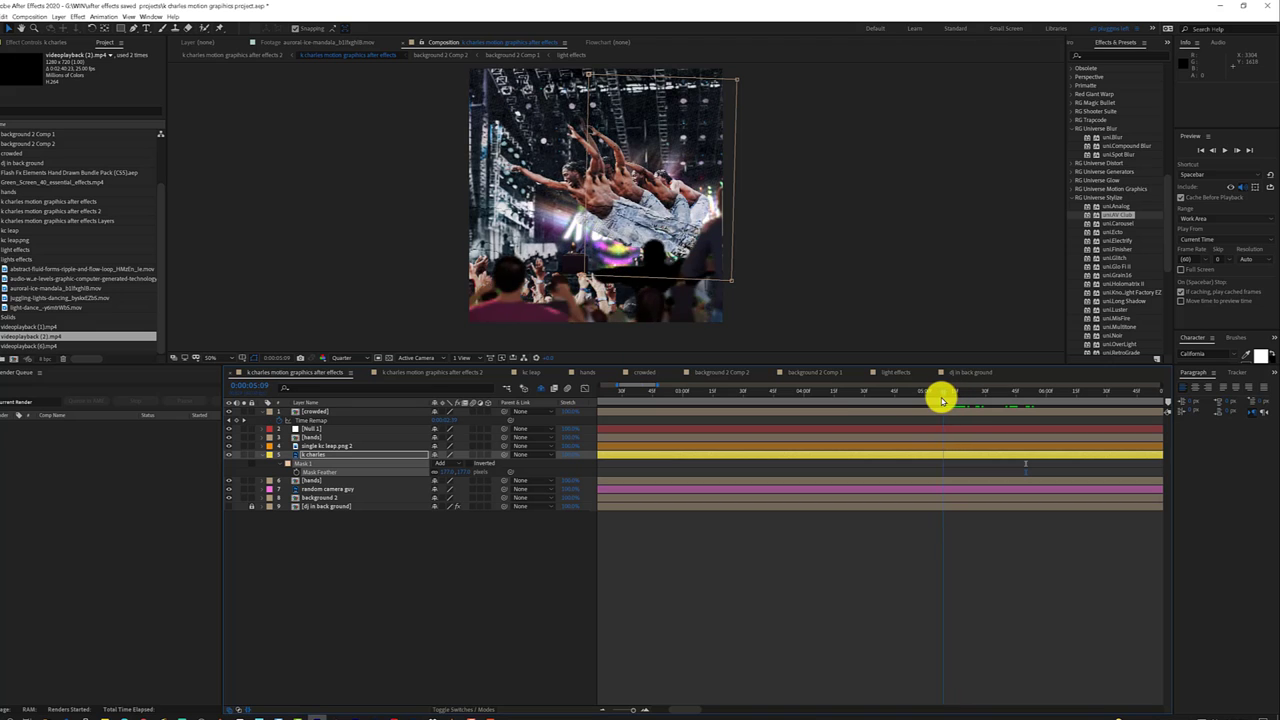
{"action": "mouse_move", "coordinate": [890, 400]}
{"action": "left_mouse_down"}
{"action": "mouse_move", "coordinate": [750, 397]}
{"action": "mouse_move", "coordinate": [1118, 418]}
{"action": "mouse_move", "coordinate": [808, 443]}
{"action": "mouse_move", "coordinate": [1078, 463]}
{"action": "mouse_move", "coordinate": [766, 514]}
{"action": "mouse_move", "coordinate": [1068, 520]}
{"action": "mouse_move", "coordinate": [769, 540]}
{"action": "mouse_move", "coordinate": [1057, 540]}
{"action": "mouse_move", "coordinate": [580, 557]}
{"action": "mouse_move", "coordinate": [816, 521]}
{"action": "mouse_move", "coordinate": [1171, 523]}
{"action": "mouse_move", "coordinate": [814, 540]}
{"action": "mouse_move", "coordinate": [621, 587]}
{"action": "mouse_move", "coordinate": [797, 549]}
{"action": "mouse_move", "coordinate": [1089, 546]}
{"action": "left_mouse_up"}
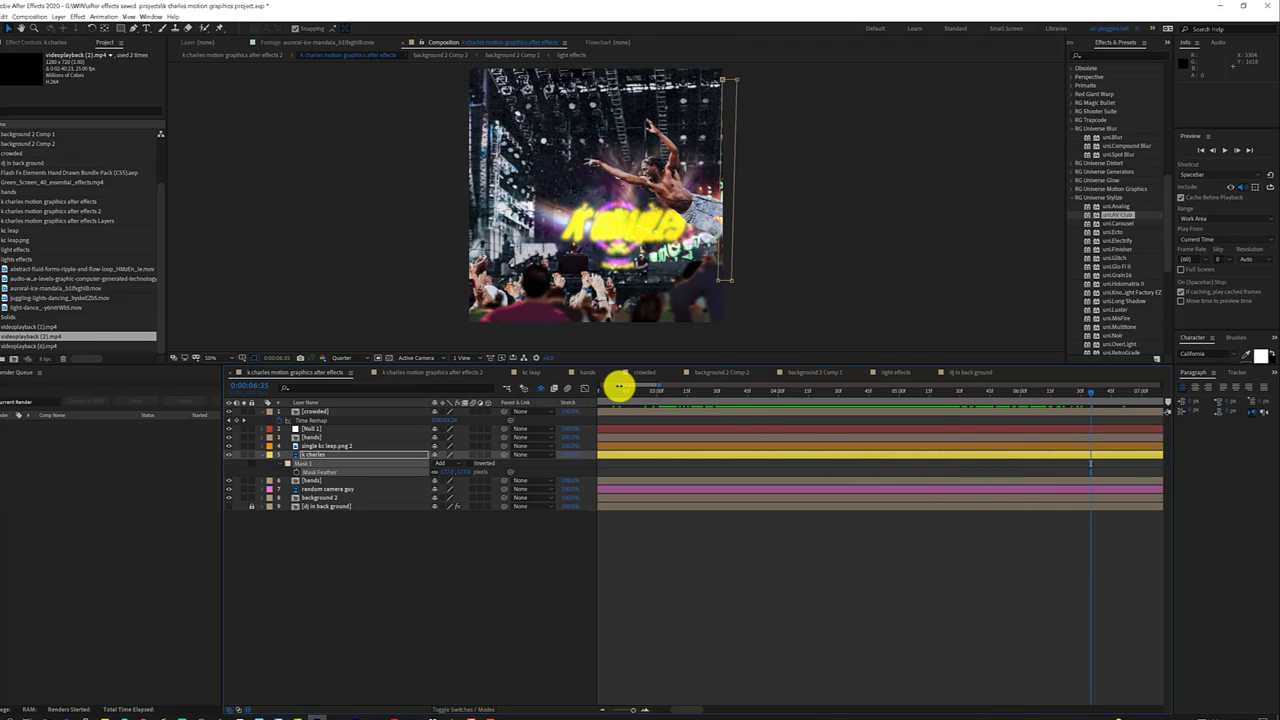
{"action": "mouse_move", "coordinate": [619, 387]}
{"action": "left_mouse_down"}
{"action": "mouse_move", "coordinate": [582, 384]}
{"action": "mouse_move", "coordinate": [1108, 424]}
{"action": "left_mouse_up"}
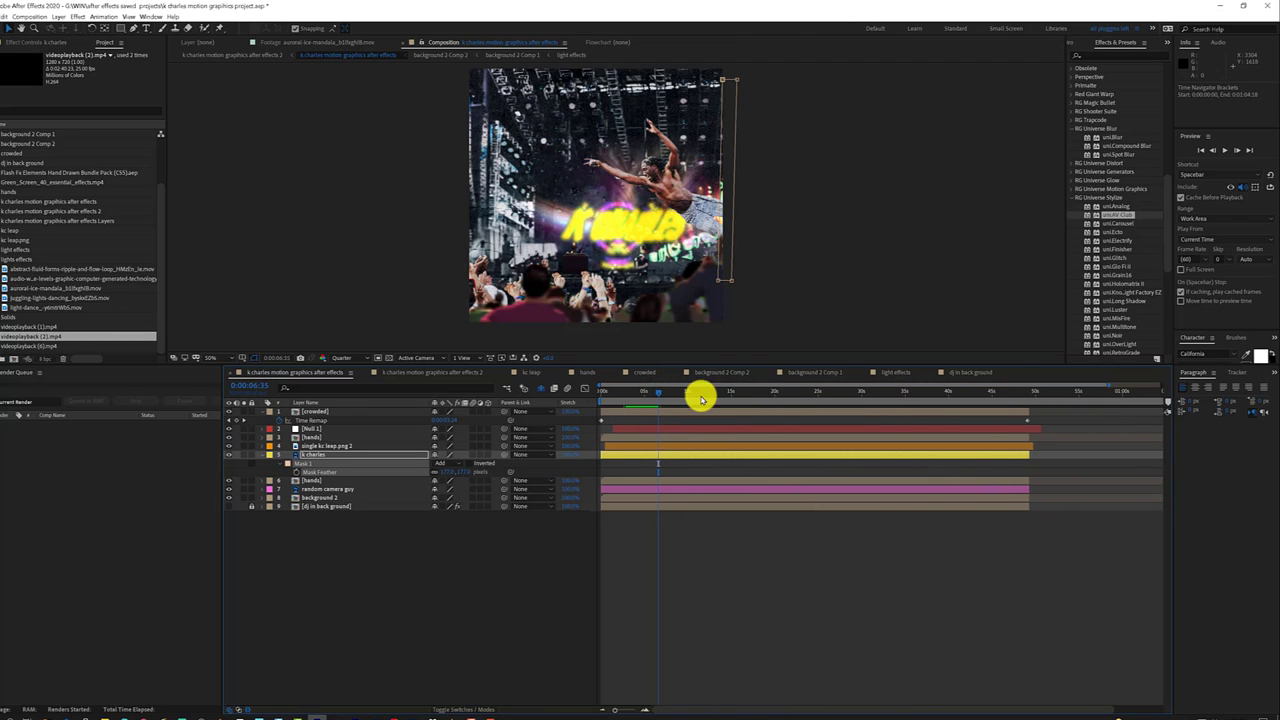
{"action": "mouse_move", "coordinate": [660, 392]}
{"action": "left_mouse_down"}
{"action": "mouse_move", "coordinate": [629, 406]}
{"action": "mouse_move", "coordinate": [740, 397]}
{"action": "left_mouse_up"}
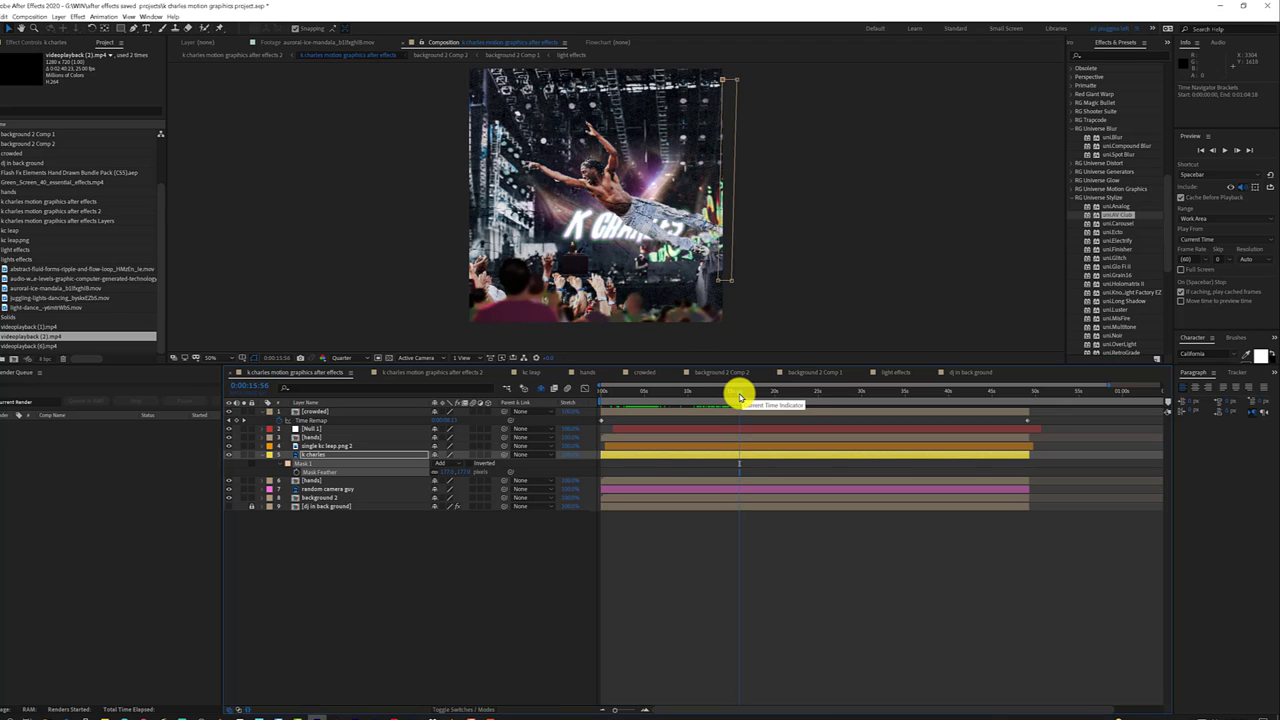